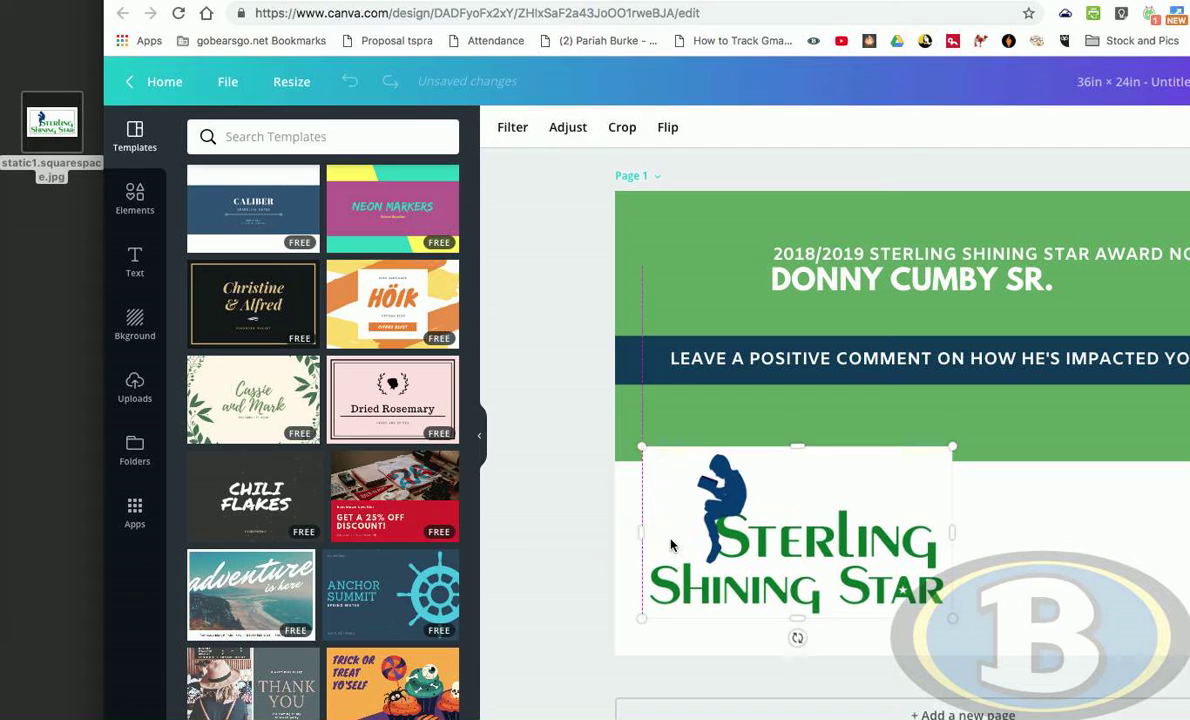
- Reposition the Sterling Shining Star logo image on the poster page
{"action": "left_click_drag", "start_coordinate": [841, 584], "coordinate": [786, 512]}
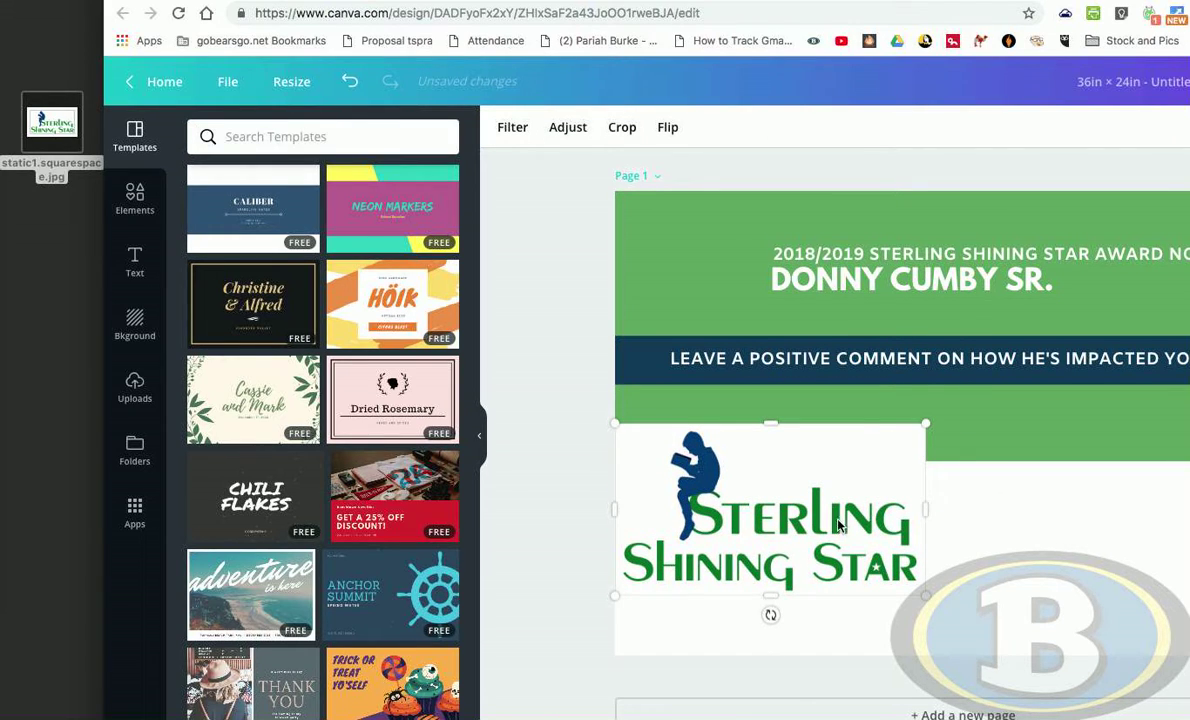
{"action": "left_click_drag", "start_coordinate": [838, 525], "coordinate": [853, 300]}
- Switch to the Pixlr site and launch the Pixlr Editor web app
{"action": "left_click", "coordinate": [879, 4]}
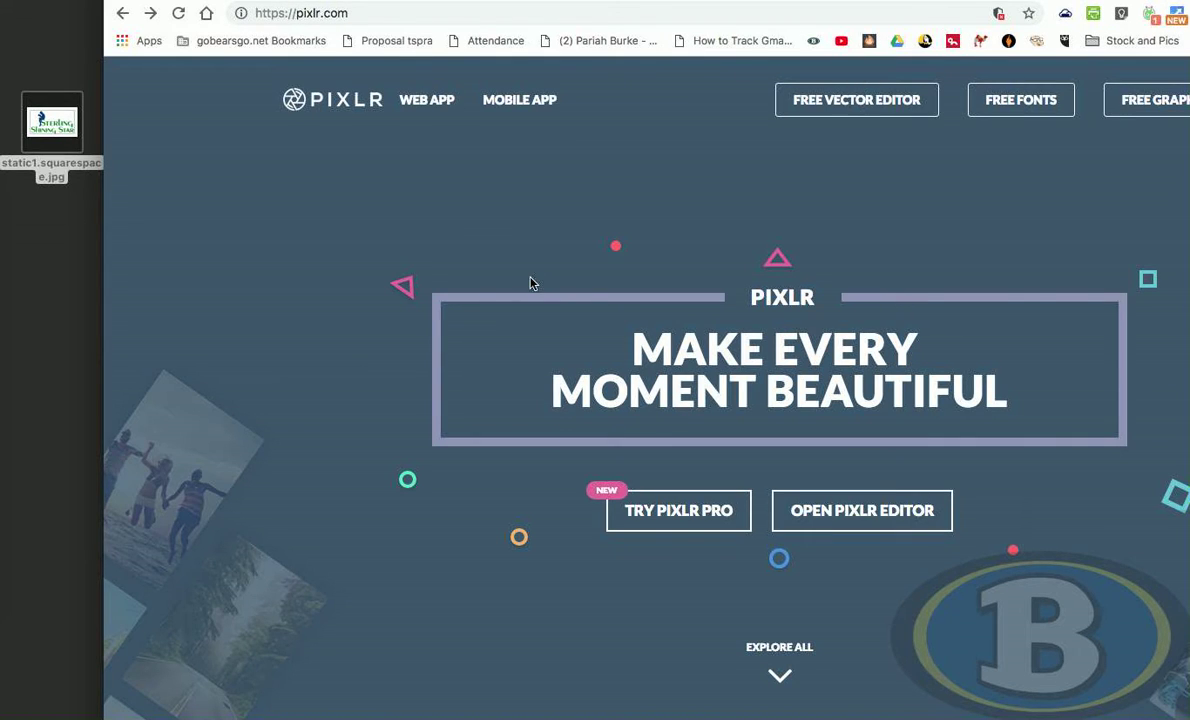
{"action": "scroll", "coordinate": [550, 330], "scroll_direction": "down", "scroll_amount": 5}
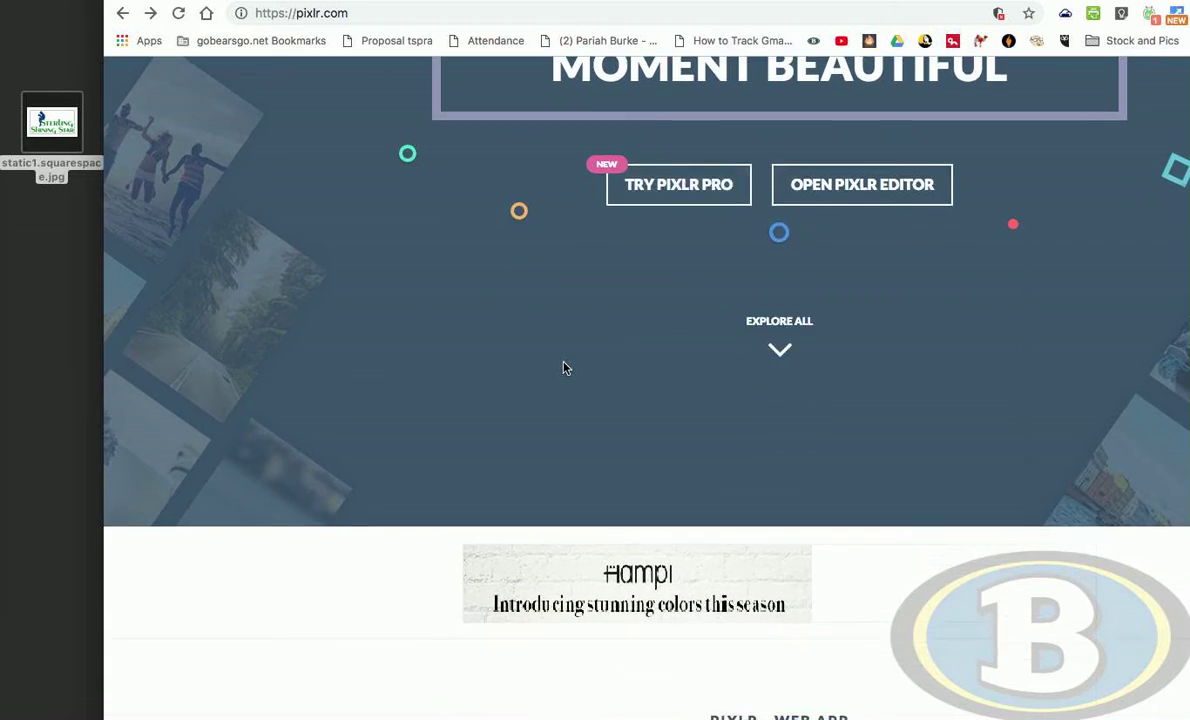
{"action": "scroll", "coordinate": [563, 368], "scroll_direction": "down", "scroll_amount": 5}
{"action": "scroll", "coordinate": [313, 404], "scroll_direction": "down", "scroll_amount": 3}
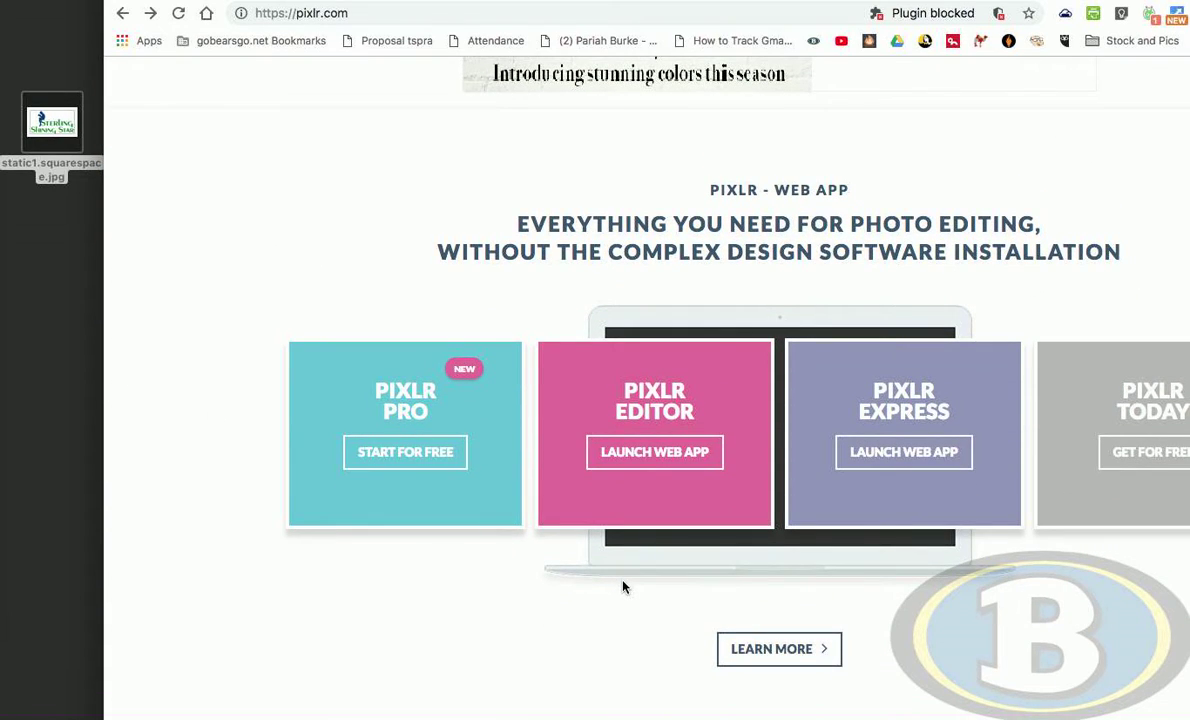
{"action": "scroll", "coordinate": [628, 565], "scroll_direction": "down", "scroll_amount": 2}
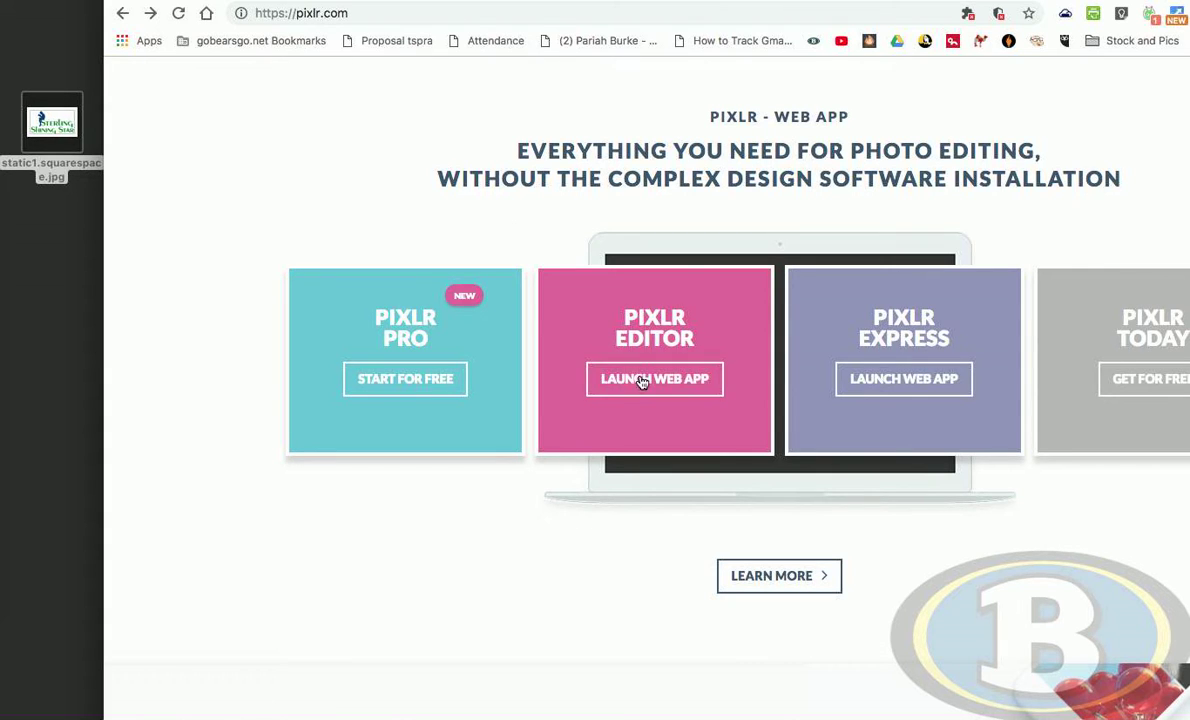
{"action": "scroll", "coordinate": [686, 384], "scroll_direction": "up", "scroll_amount": 5}
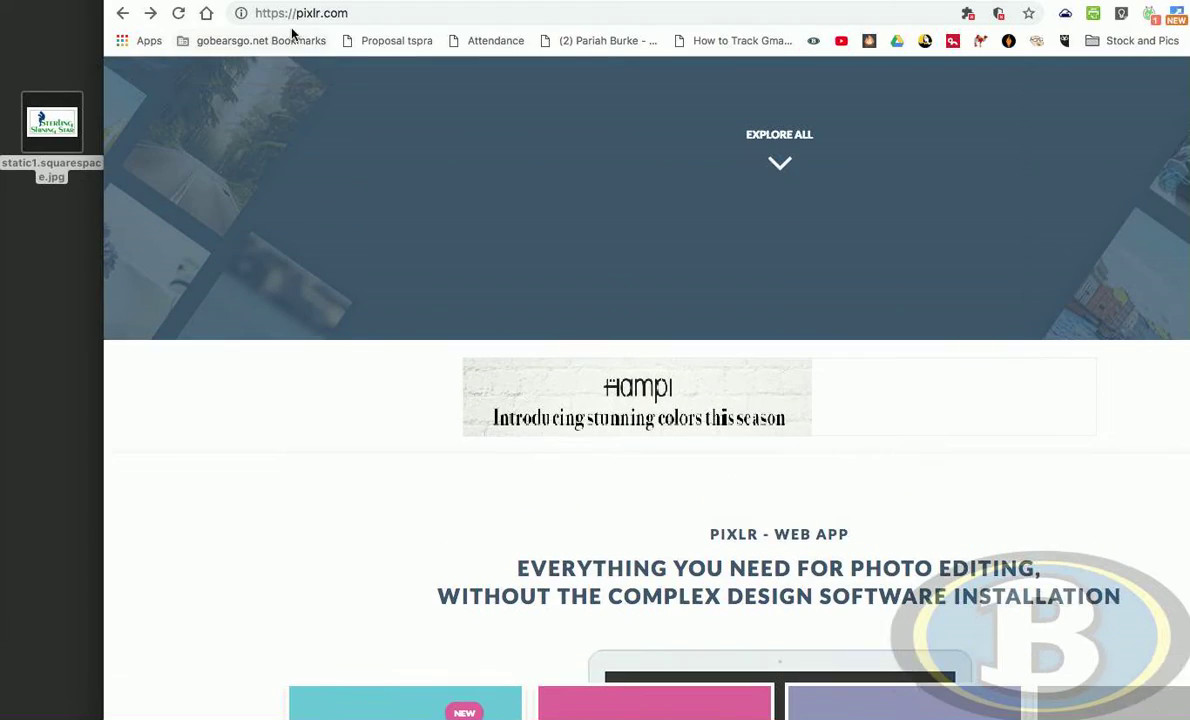
{"action": "left_click", "coordinate": [280, 13]}
{"action": "scroll", "coordinate": [651, 457], "scroll_direction": "down", "scroll_amount": 5}
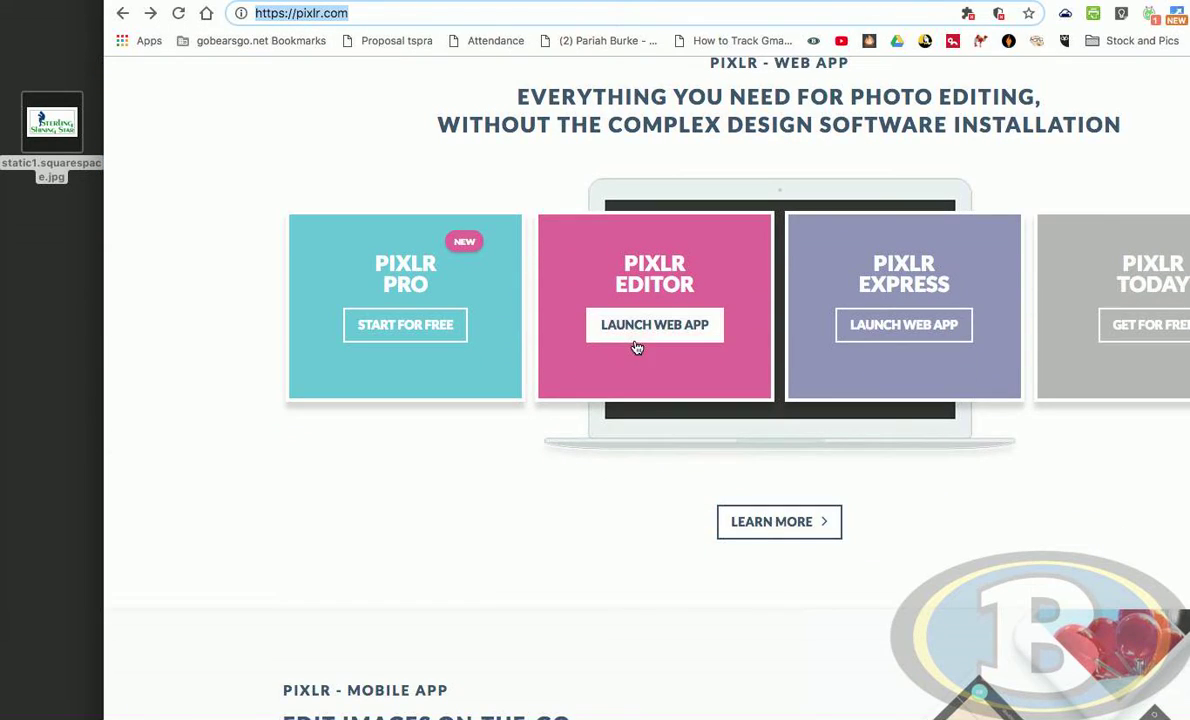
{"action": "left_click", "coordinate": [644, 336]}
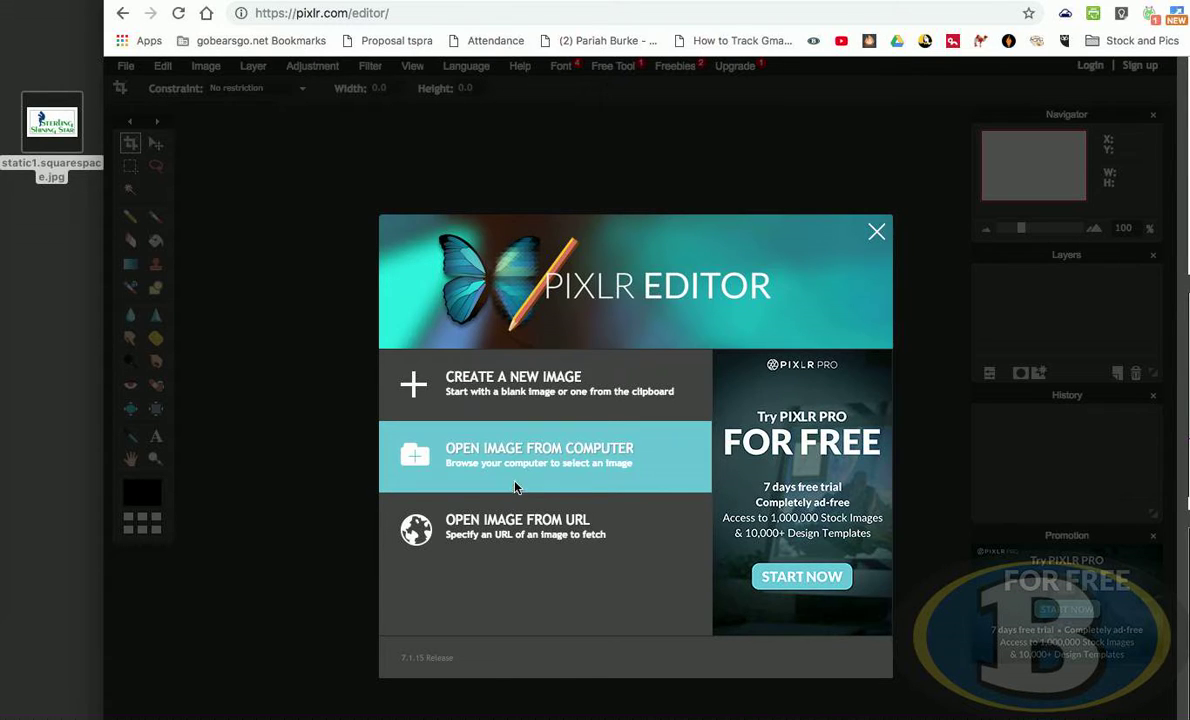
- Open the image static1.squarespace.jpg from the Desktop in the editor
{"action": "left_click", "coordinate": [598, 457]}
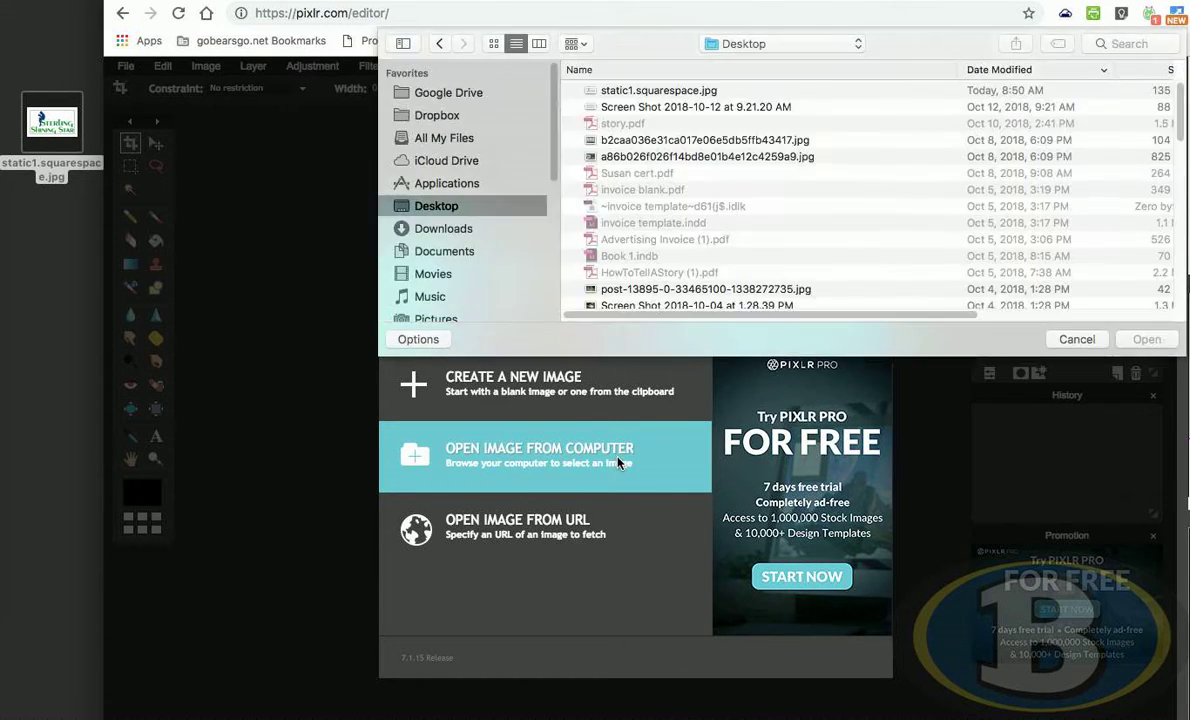
{"action": "left_click", "coordinate": [677, 92]}
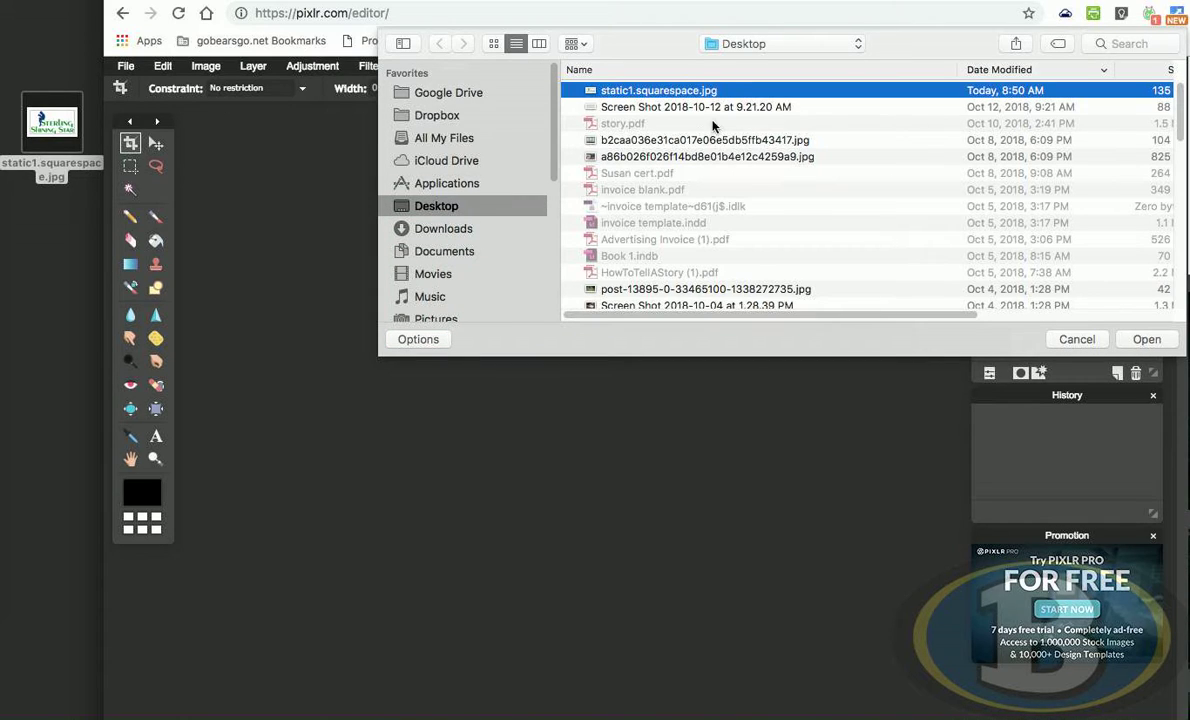
{"action": "left_click", "coordinate": [1147, 342]}
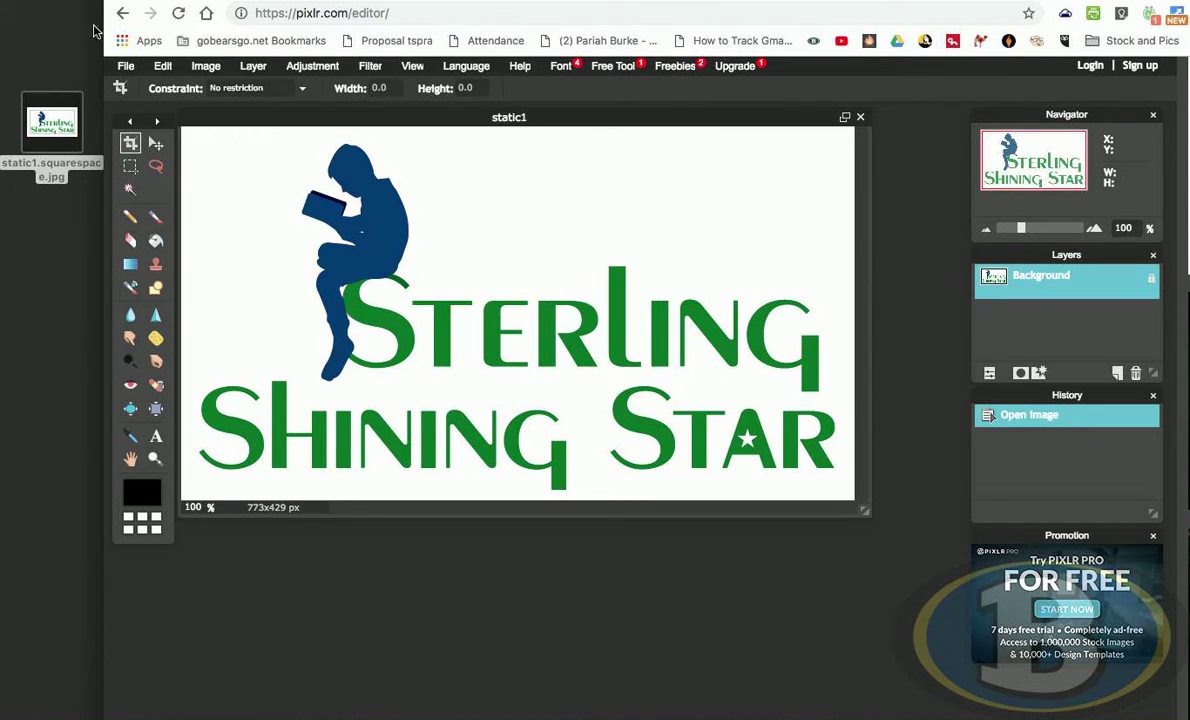
- Create a new 800 x 600 transparent image named Untitled
{"action": "left_click", "coordinate": [126, 66]}
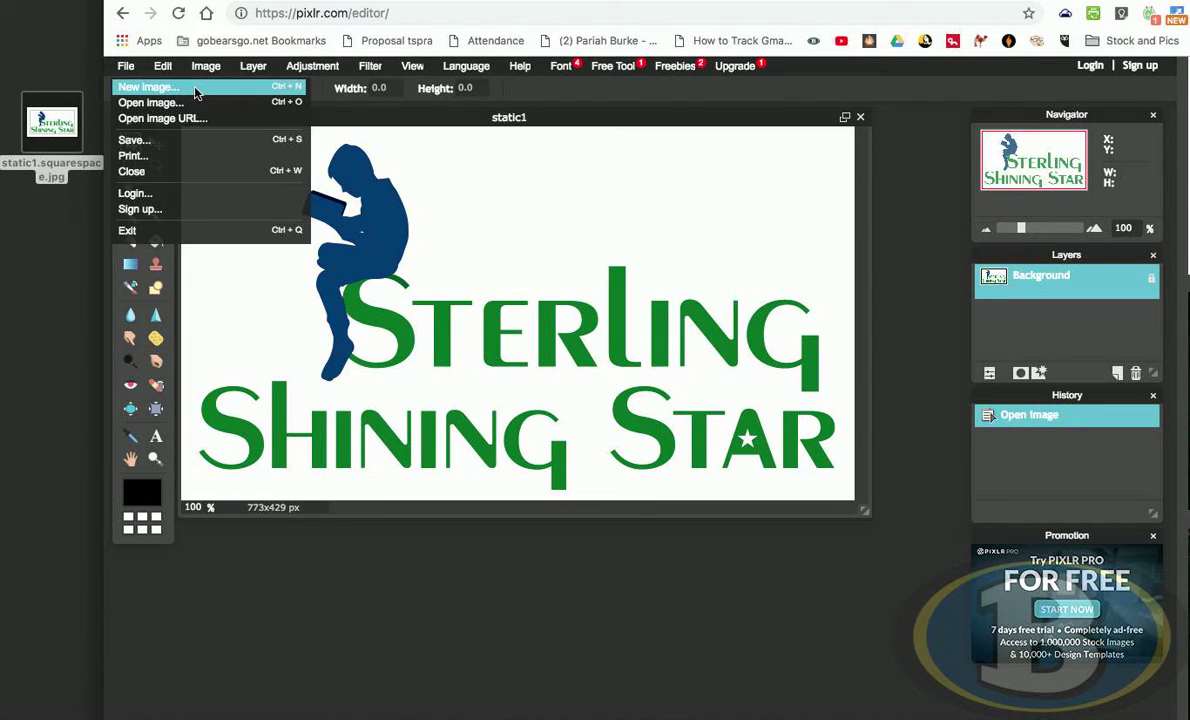
{"action": "left_click", "coordinate": [150, 87]}
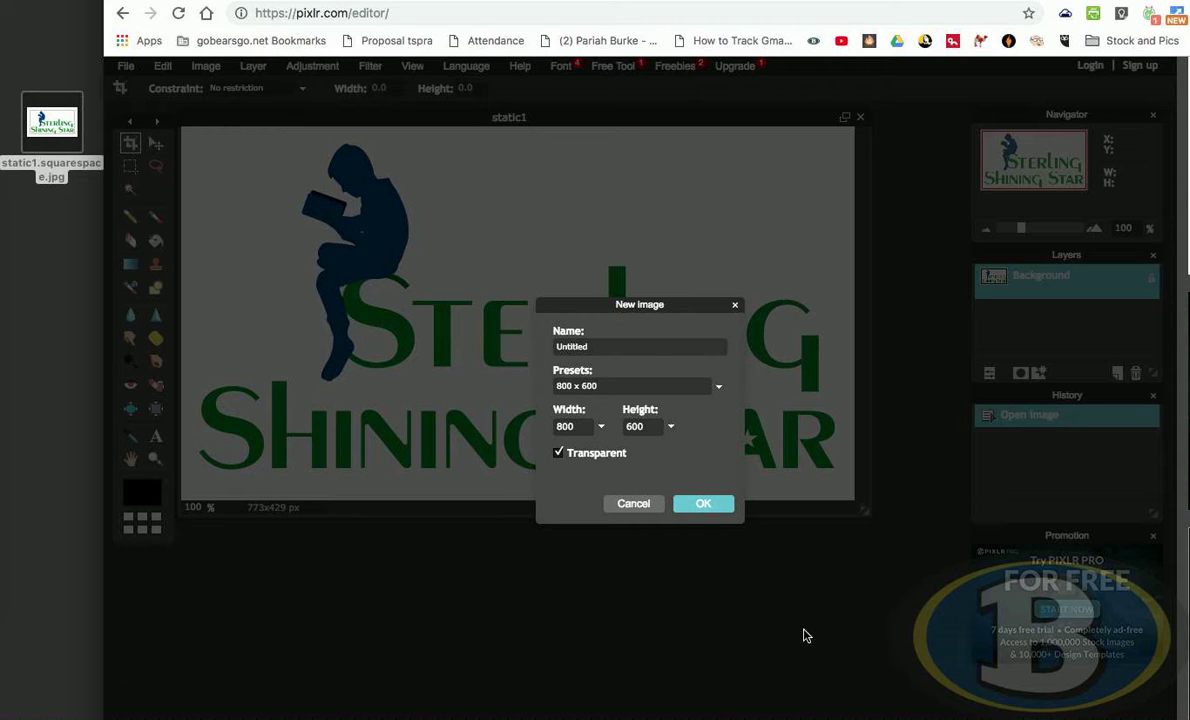
{"action": "left_click", "coordinate": [704, 504]}
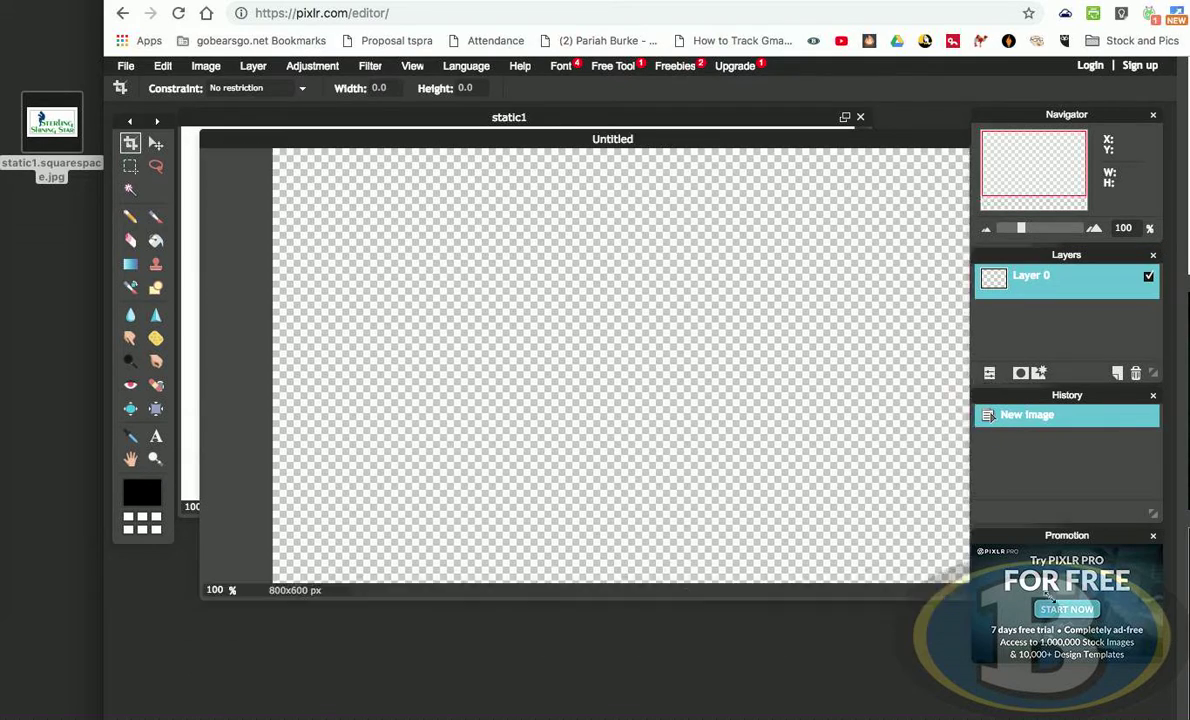
- Arrange the static1 and Untitled image windows so both are visible
{"action": "left_click_drag", "start_coordinate": [909, 684], "coordinate": [1076, 616]}
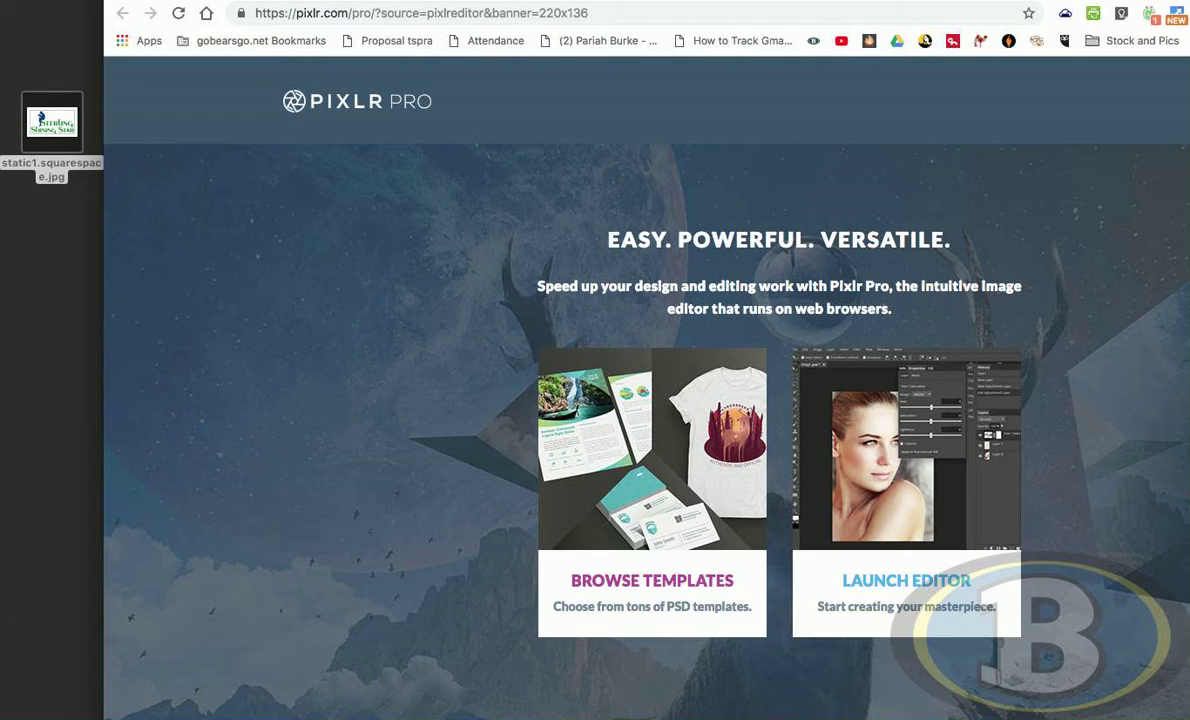
{"action": "key", "text": "super+w"}
{"action": "left_click_drag", "start_coordinate": [390, 135], "coordinate": [796, 121]}
{"action": "left_click", "coordinate": [412, 183]}
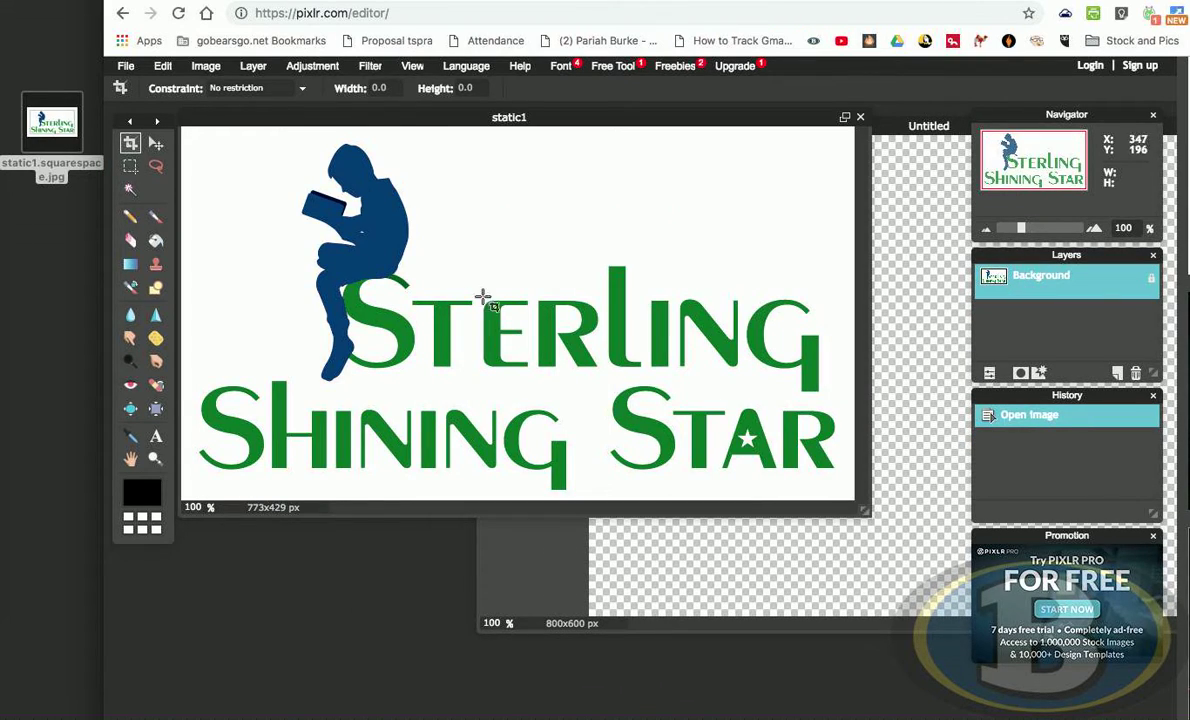
{"action": "mouse_move", "coordinate": [369, 117]}
{"action": "left_mouse_down"}
{"action": "mouse_move", "coordinate": [413, 110]}
{"action": "mouse_move", "coordinate": [389, 115]}
{"action": "left_mouse_up"}
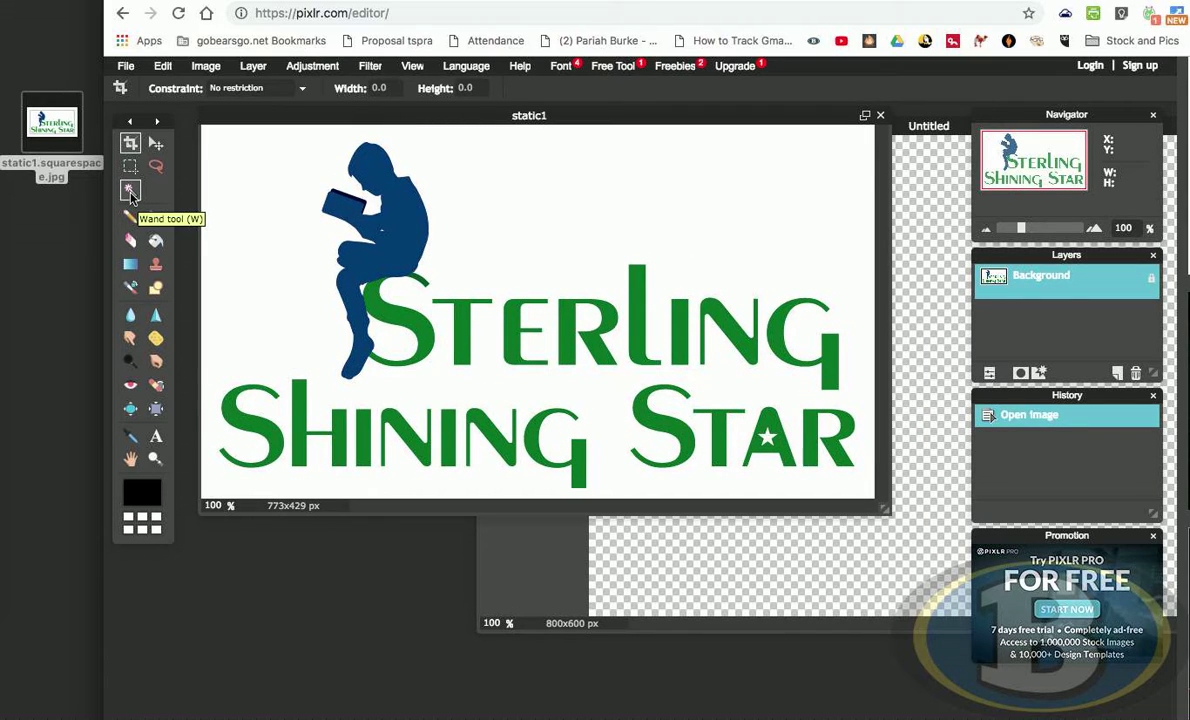
- Select the white background of static1 with the Wand tool and invert the selection to select the logo
{"action": "left_click", "coordinate": [131, 193]}
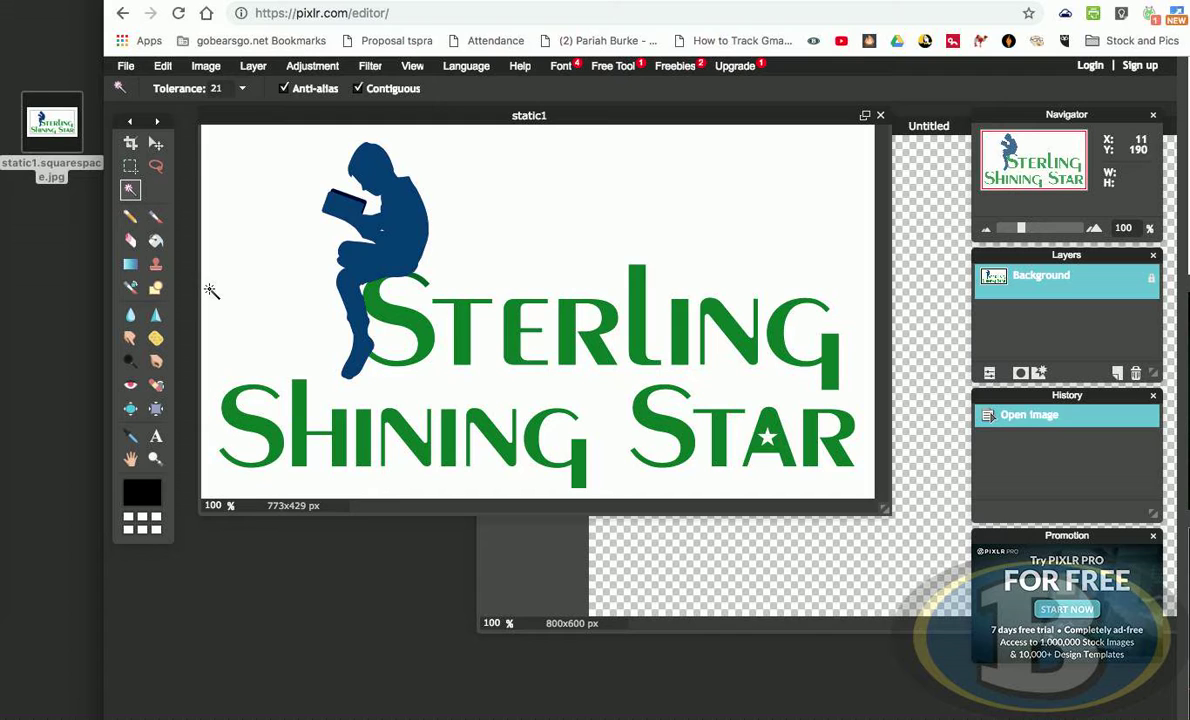
{"action": "left_click", "coordinate": [262, 202]}
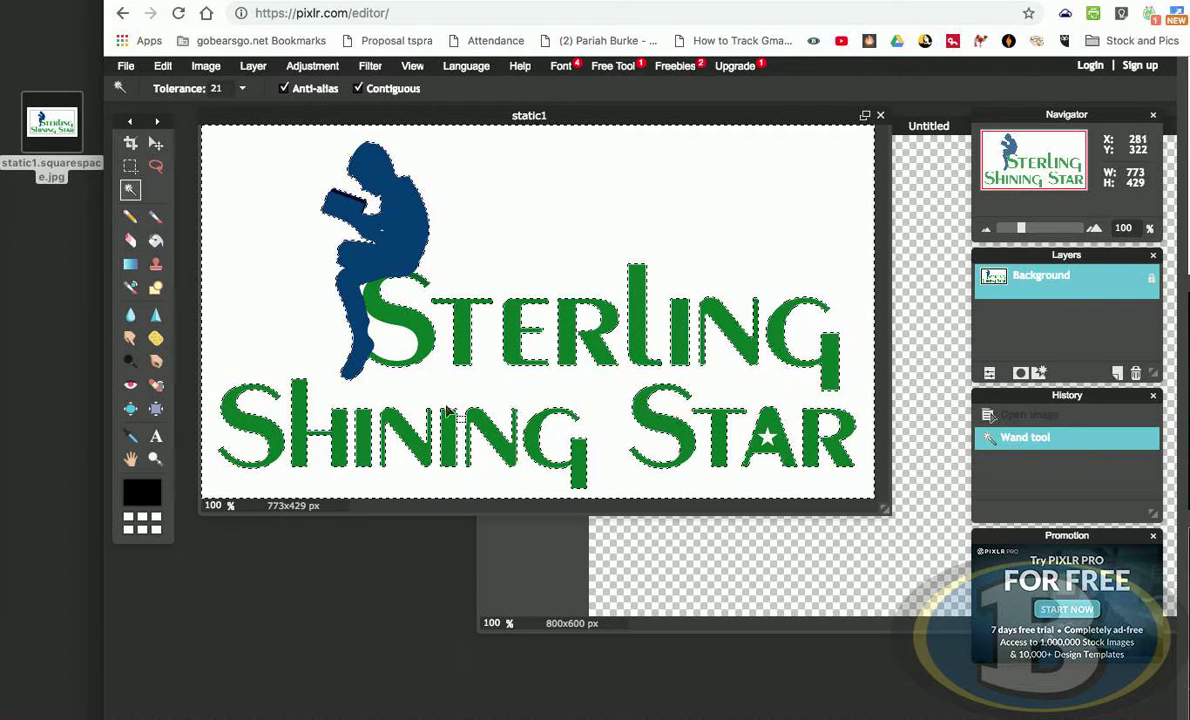
{"action": "left_click", "coordinate": [712, 568]}
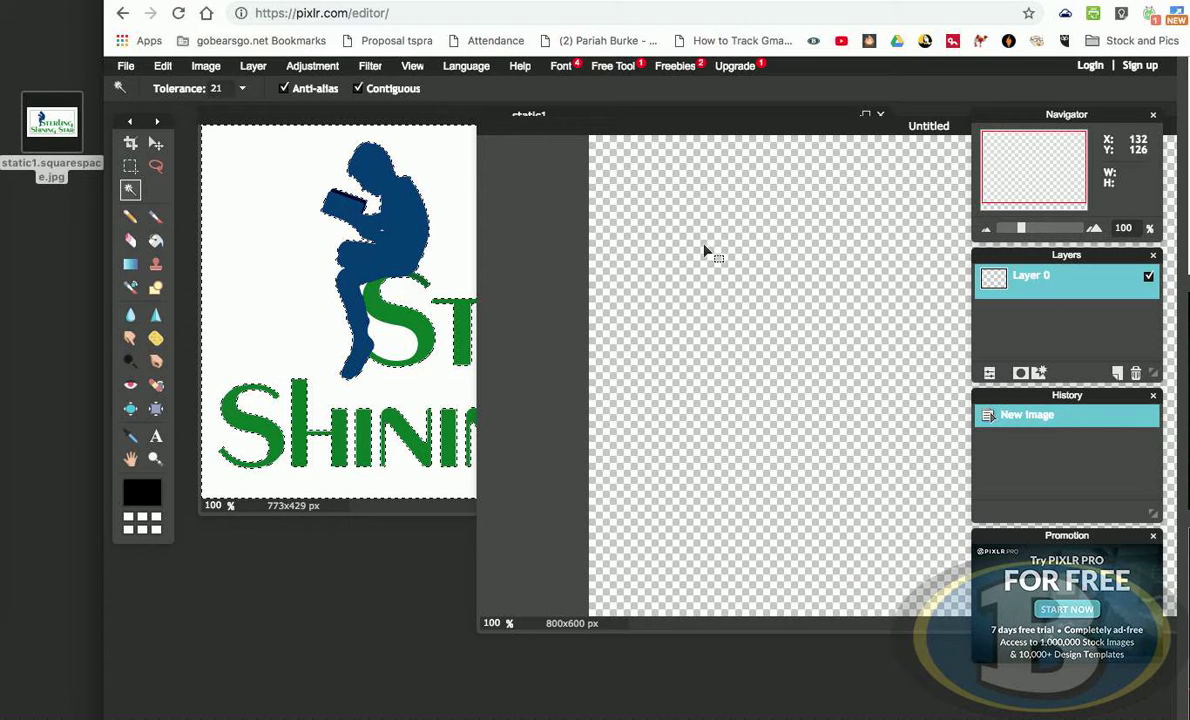
{"action": "left_click", "coordinate": [262, 114]}
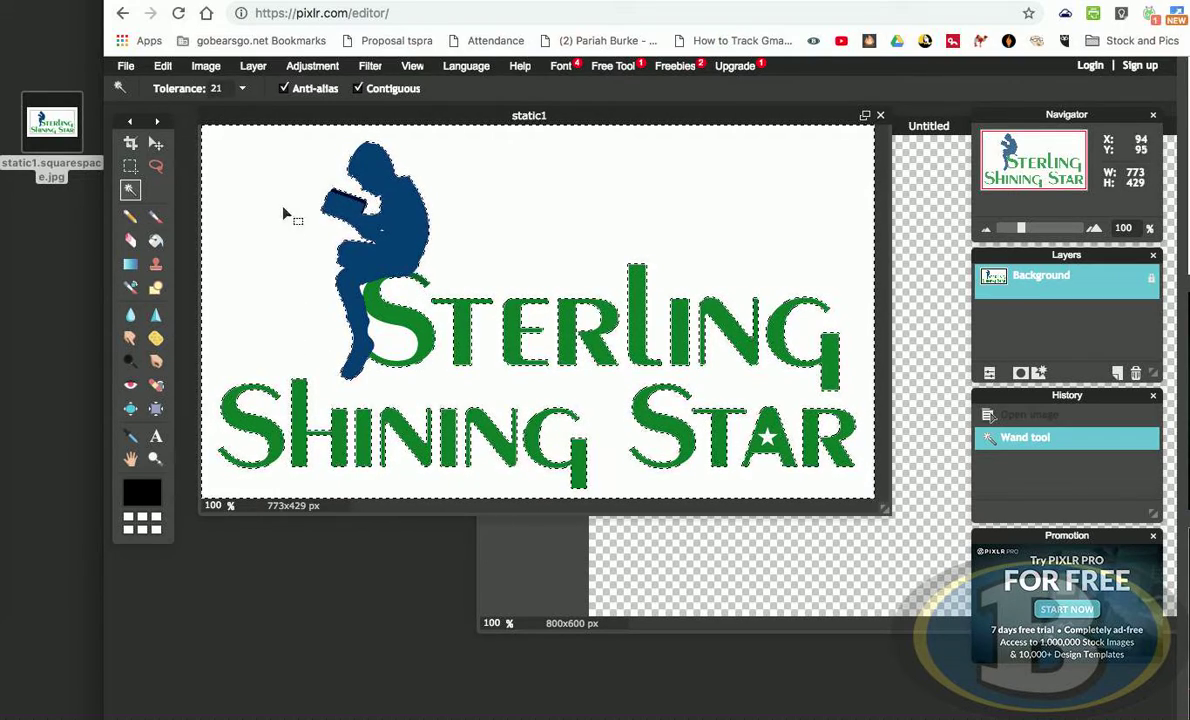
{"action": "left_click", "coordinate": [166, 70]}
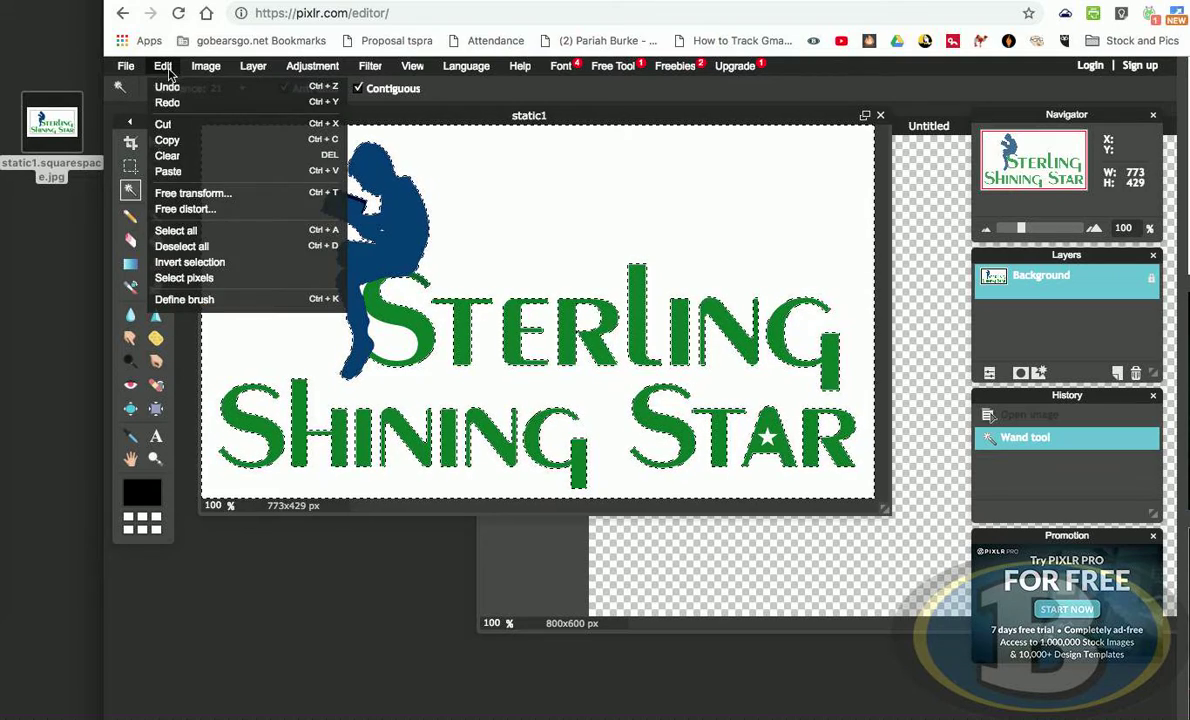
{"action": "left_click", "coordinate": [217, 262]}
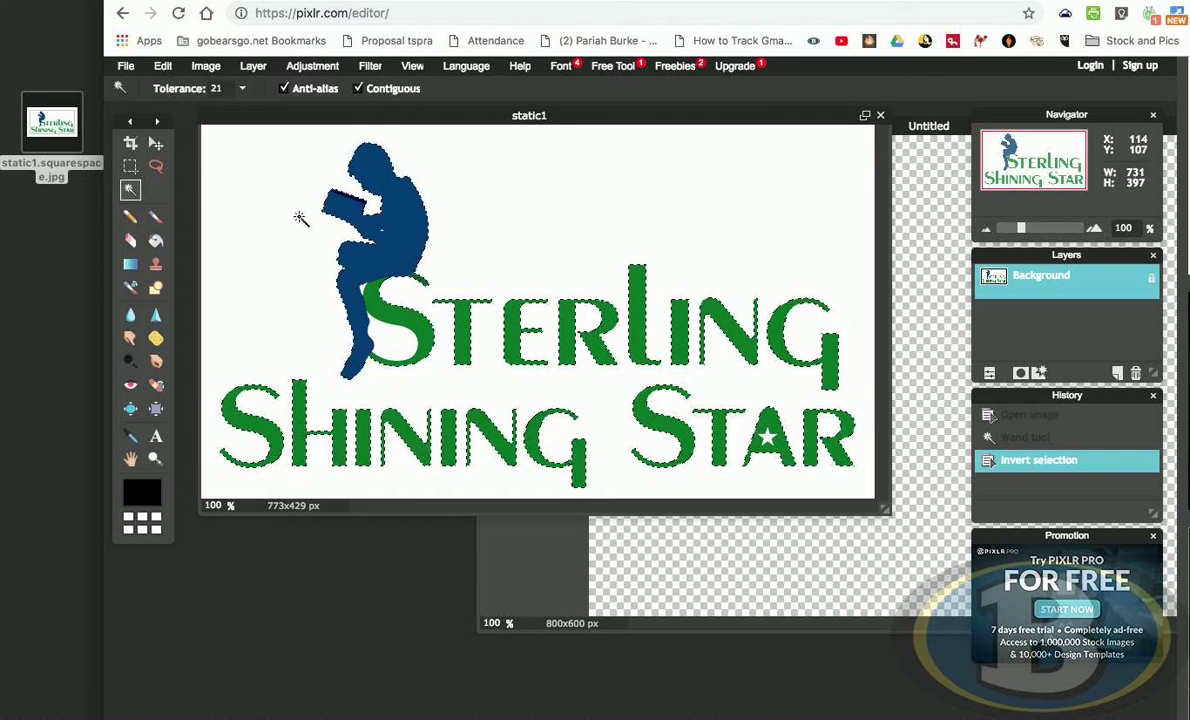
- Copy the selected logo and paste it into the Untitled transparent image
{"action": "key", "text": "super+c"}
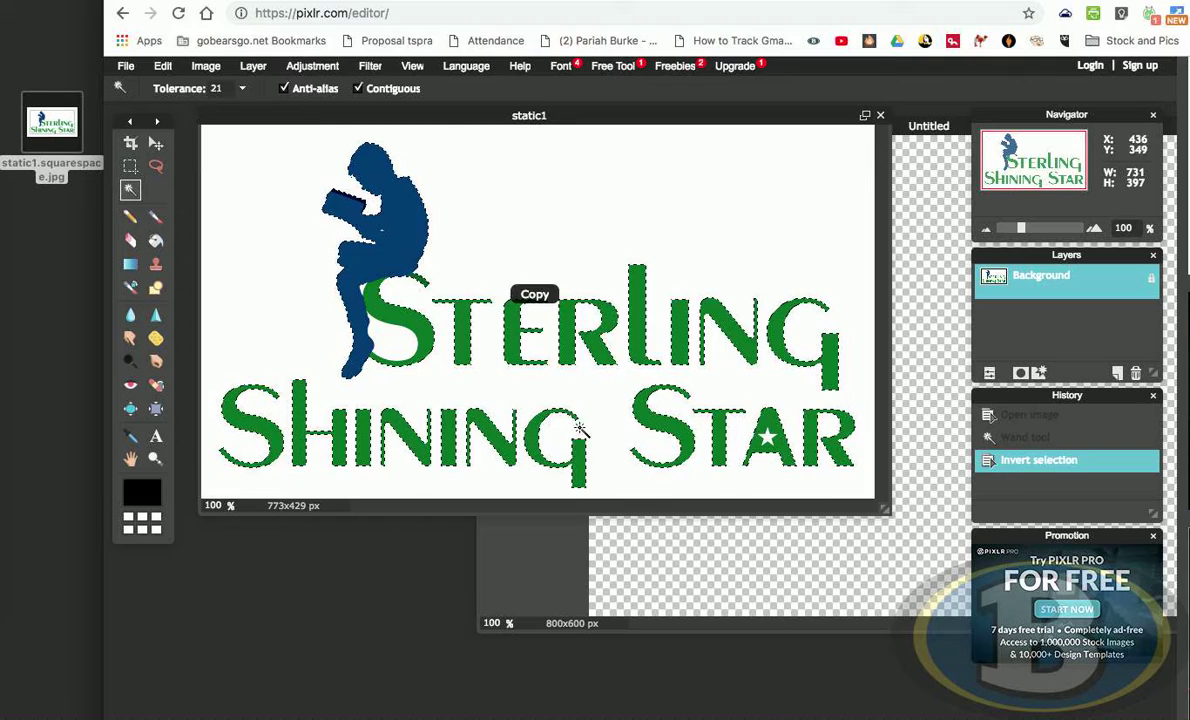
{"action": "left_click", "coordinate": [765, 552]}
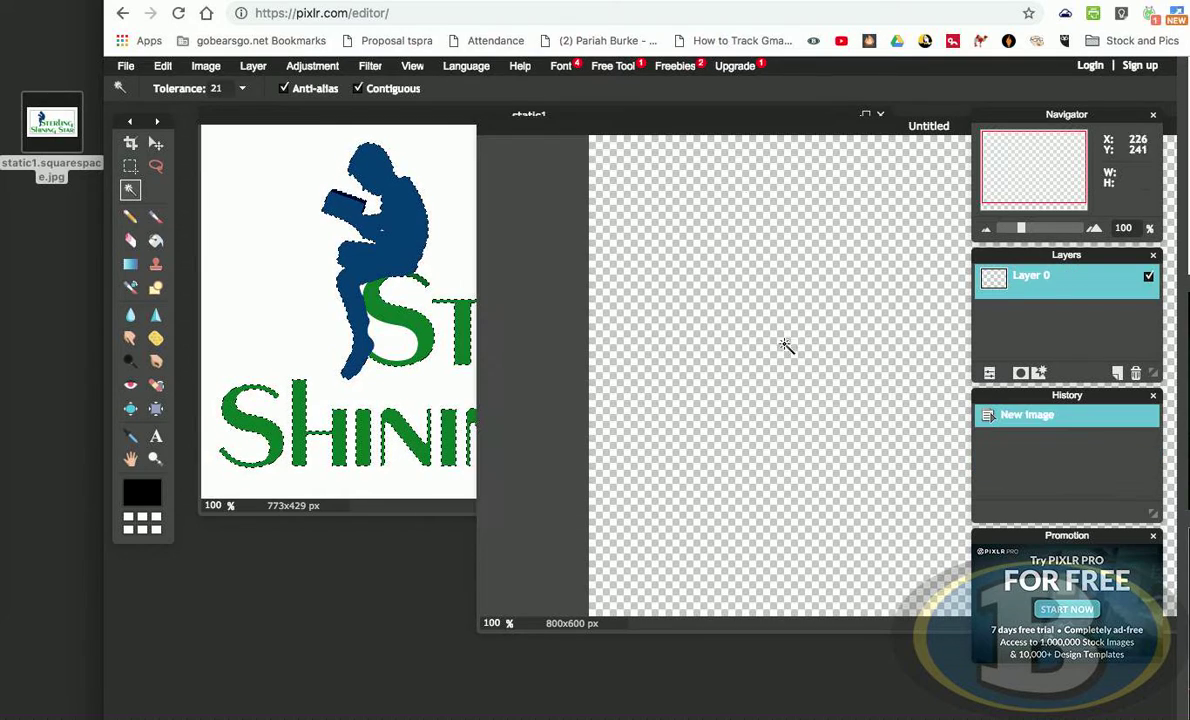
{"action": "left_click_drag", "start_coordinate": [741, 124], "coordinate": [412, 125]}
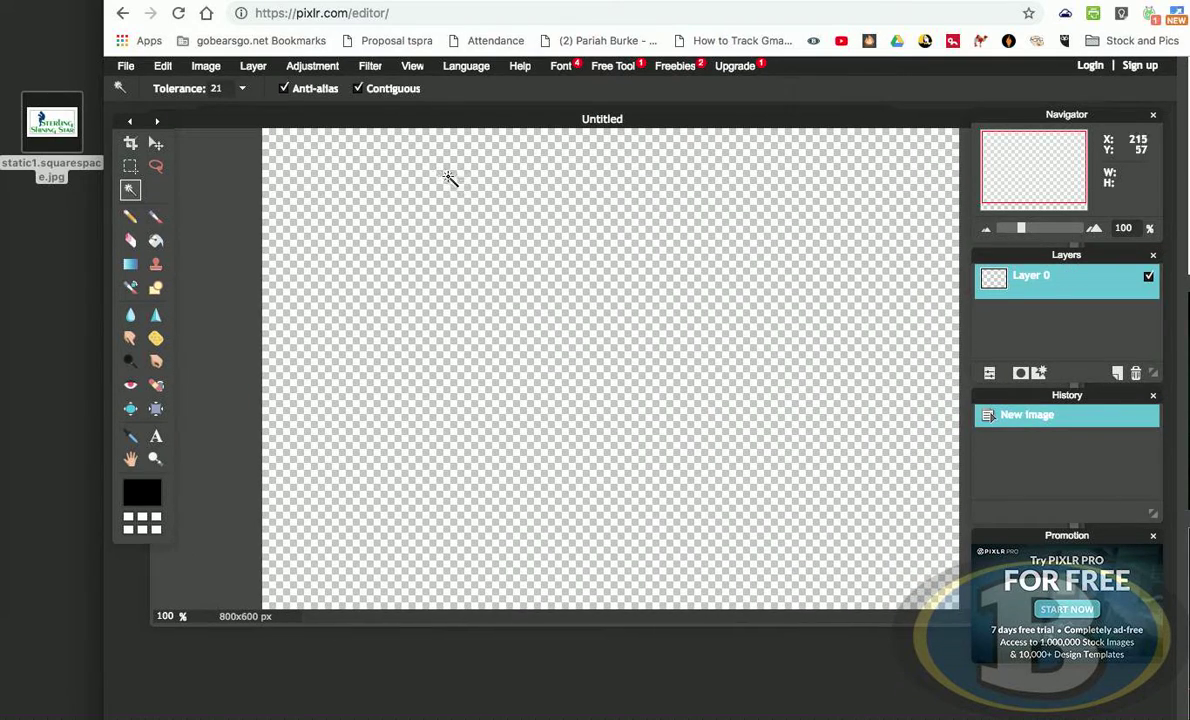
{"action": "key", "text": "super+v"}
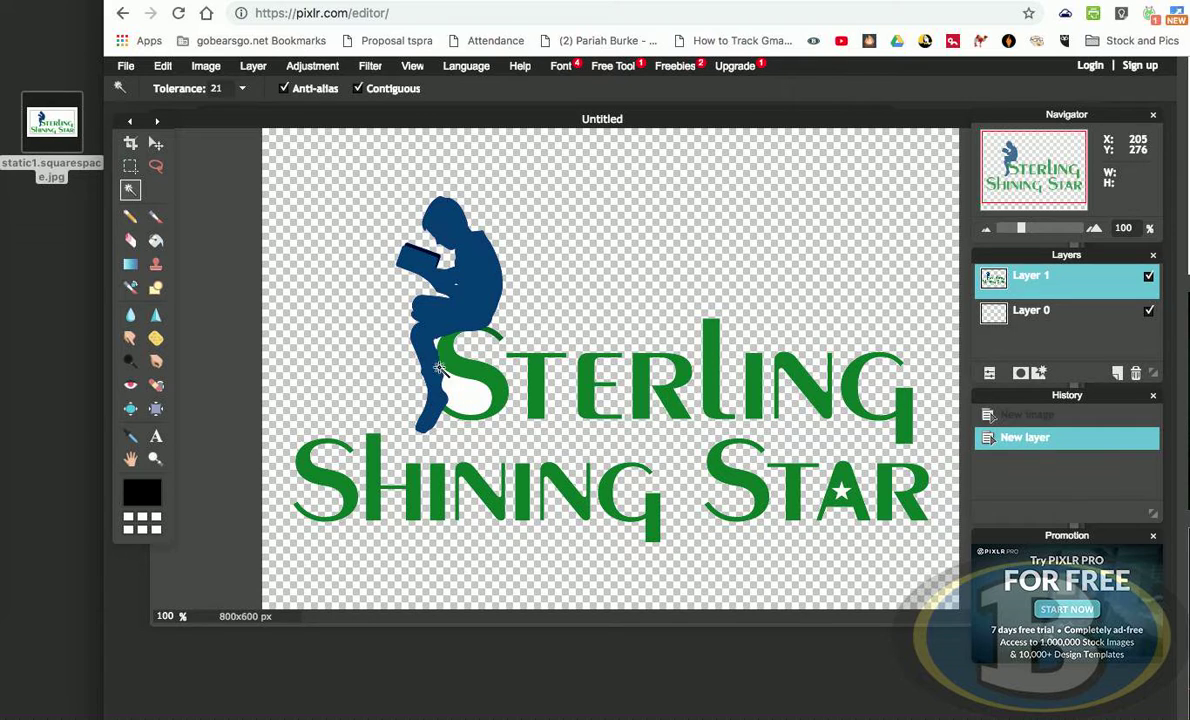
- Select and delete the leftover white areas inside the S and the star on the pasted logo layer
{"action": "left_click", "coordinate": [472, 398]}
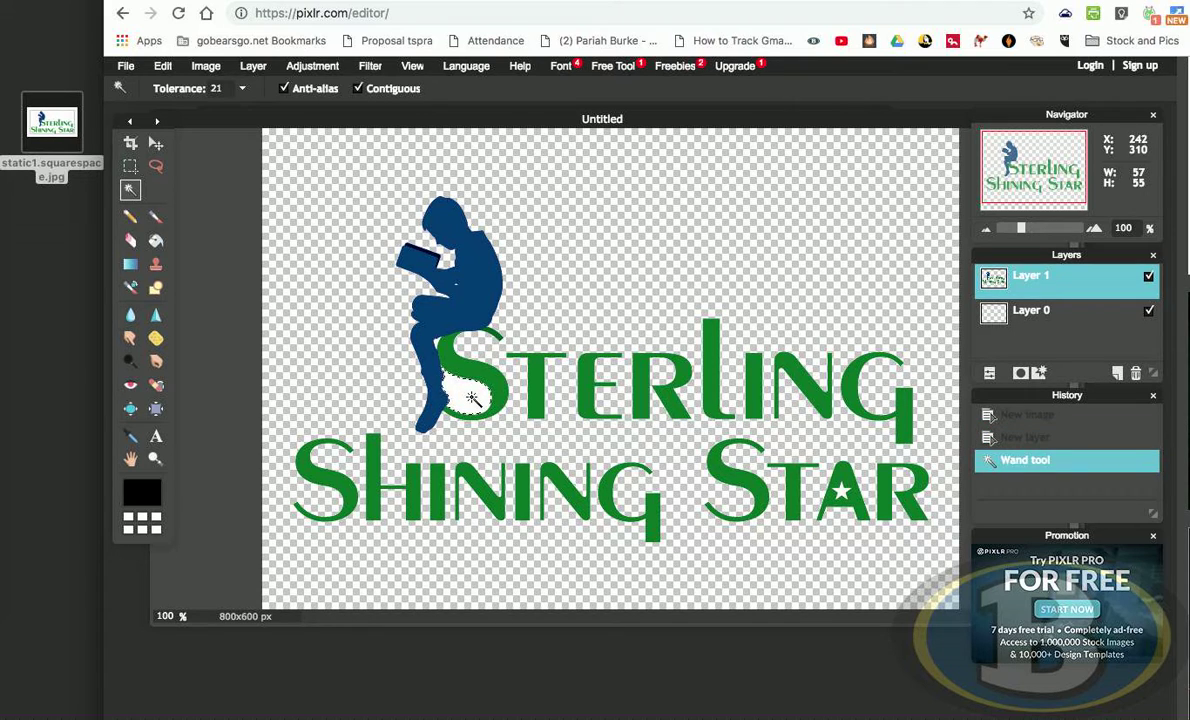
{"action": "key", "text": "Delete"}
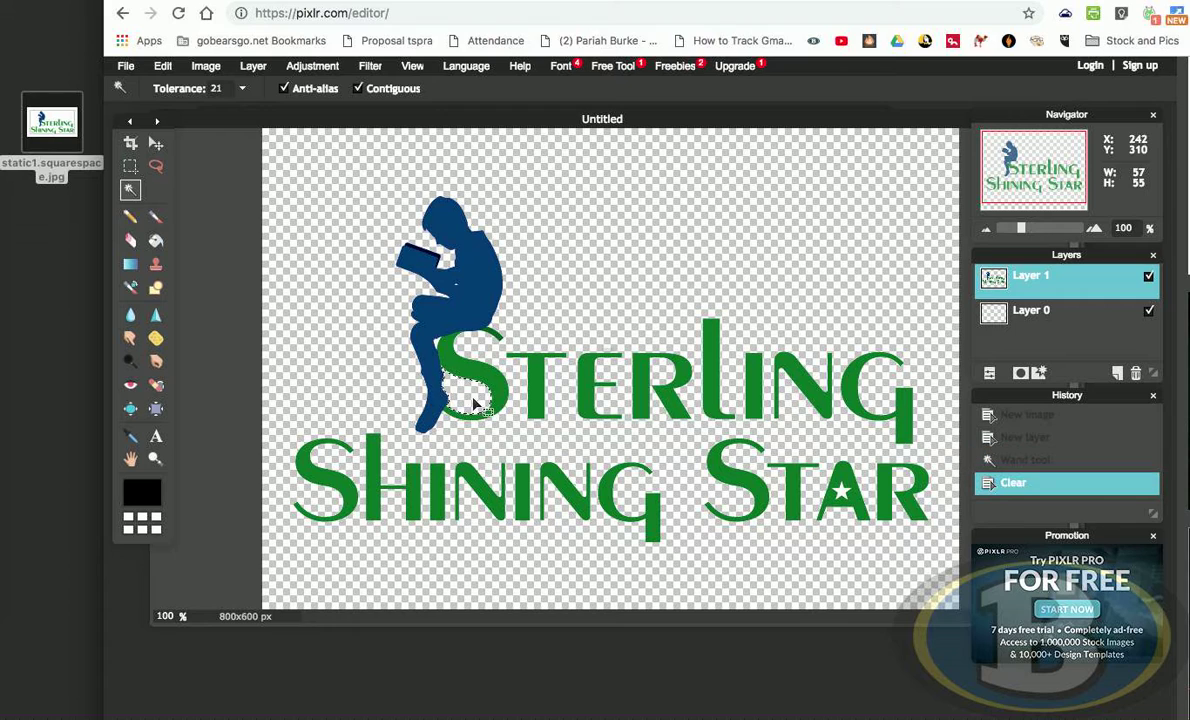
{"action": "left_click", "coordinate": [437, 341]}
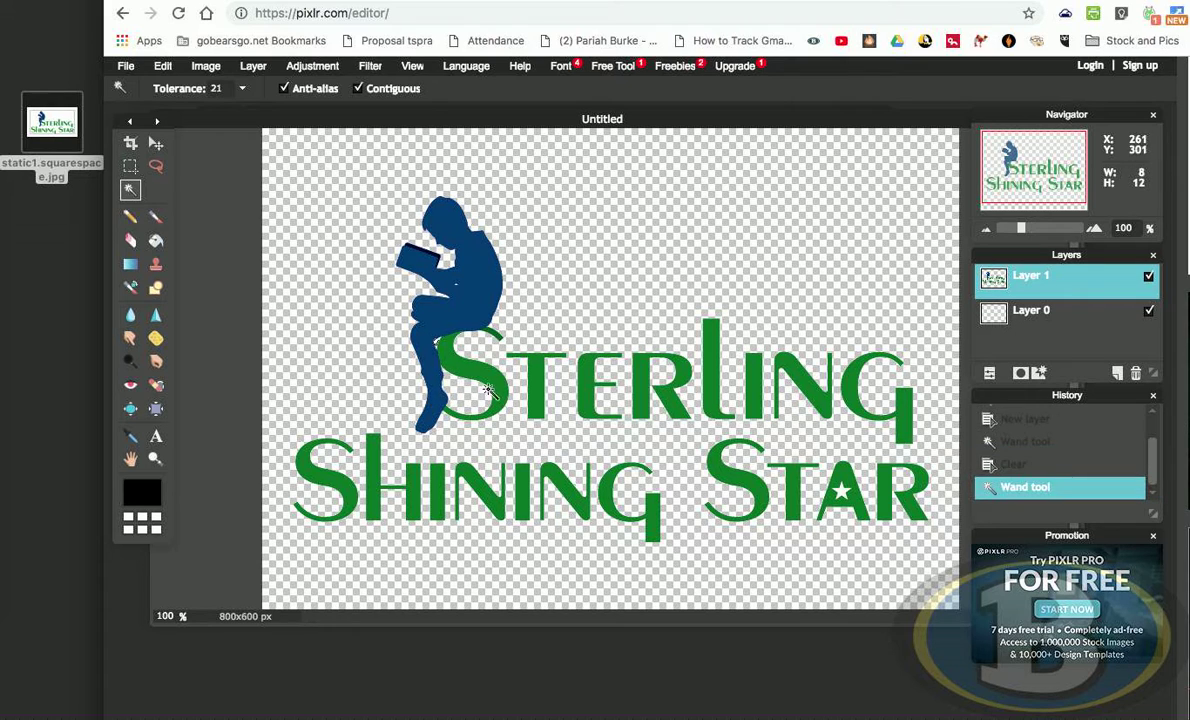
{"action": "key", "text": "Delete"}
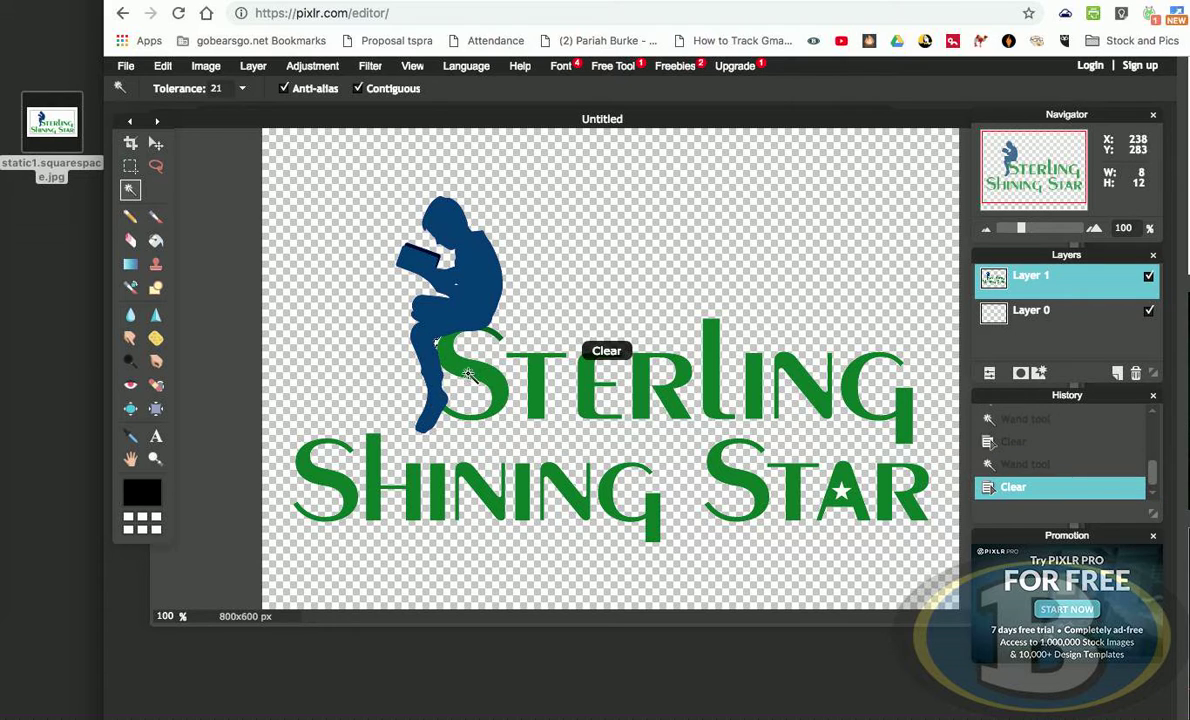
{"action": "left_click", "coordinate": [842, 491]}
{"action": "key", "text": "Delete"}
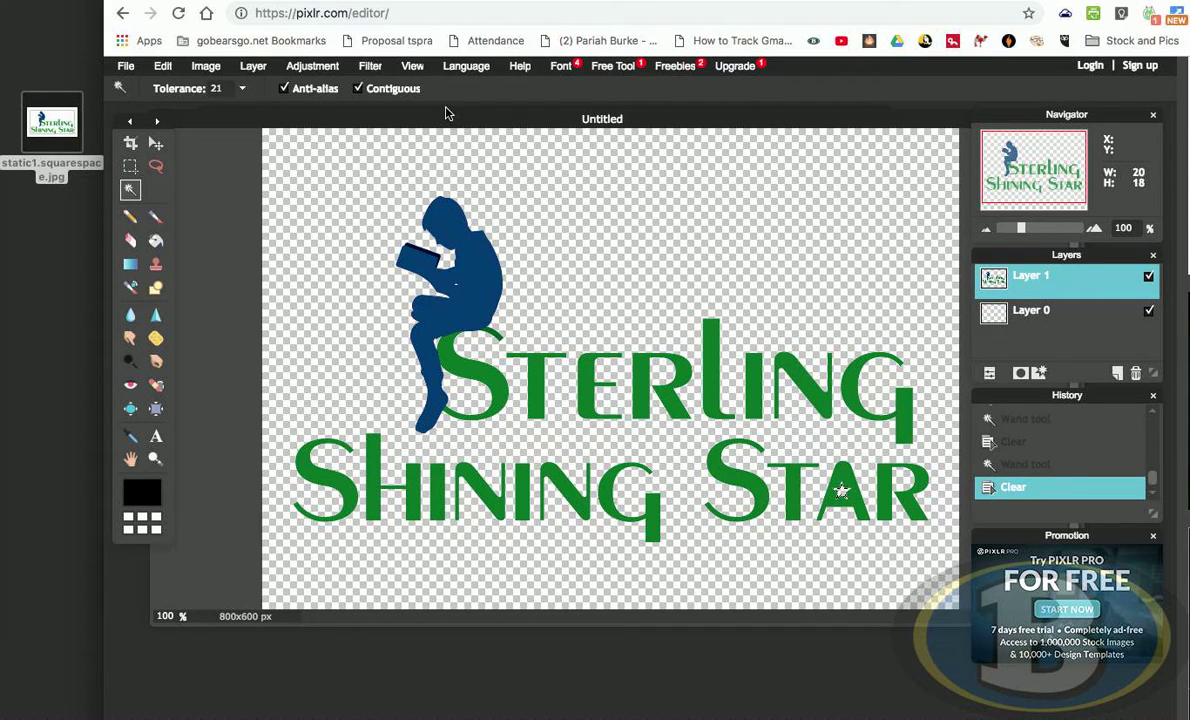
- Try to clear the white background selection in the static1 image window
{"action": "left_click_drag", "start_coordinate": [446, 108], "coordinate": [630, 116]}
{"action": "left_click", "coordinate": [443, 197]}
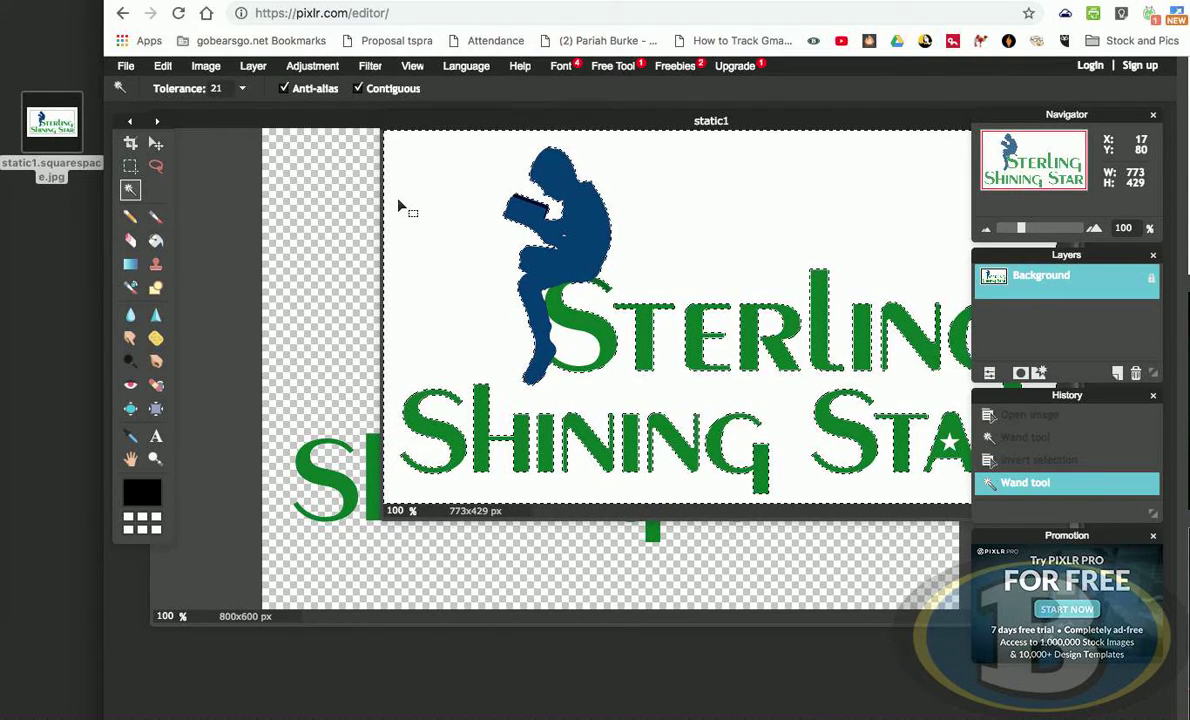
{"action": "key", "text": "Delete"}
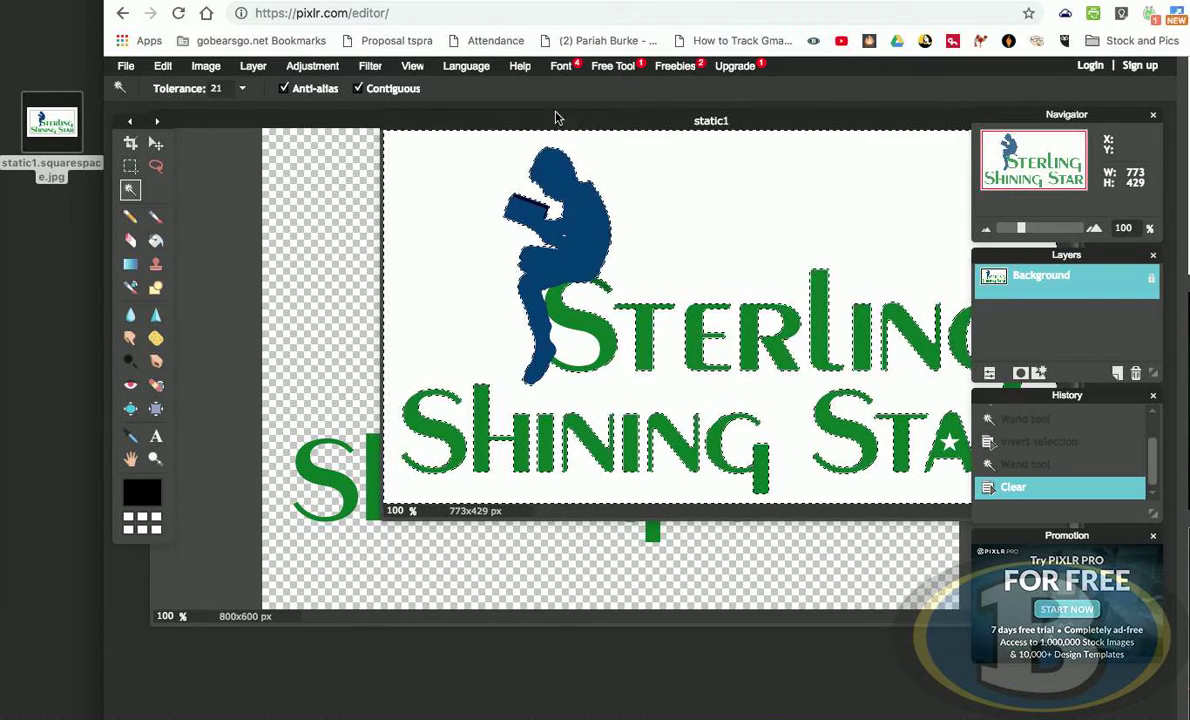
{"action": "left_click_drag", "start_coordinate": [557, 118], "coordinate": [734, 122]}
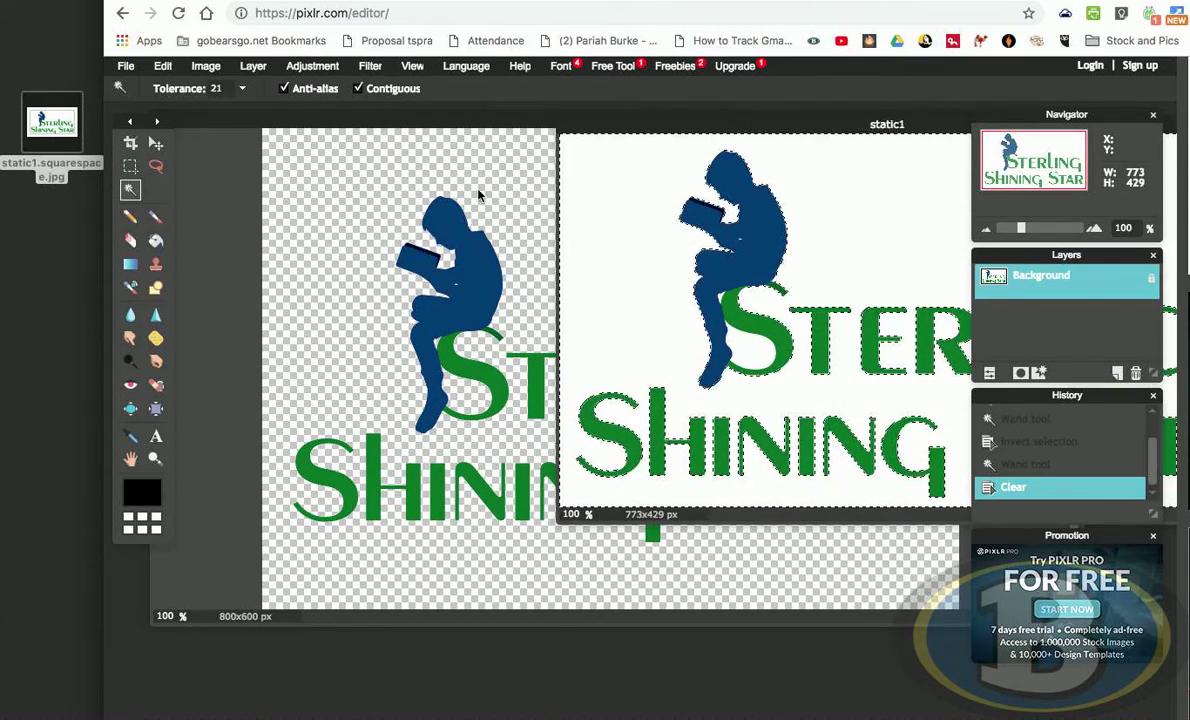
- Save the Untitled image as a PNG (transparent, full quality) named Sterling Shining Star to the Desktop
{"action": "left_click", "coordinate": [478, 195]}
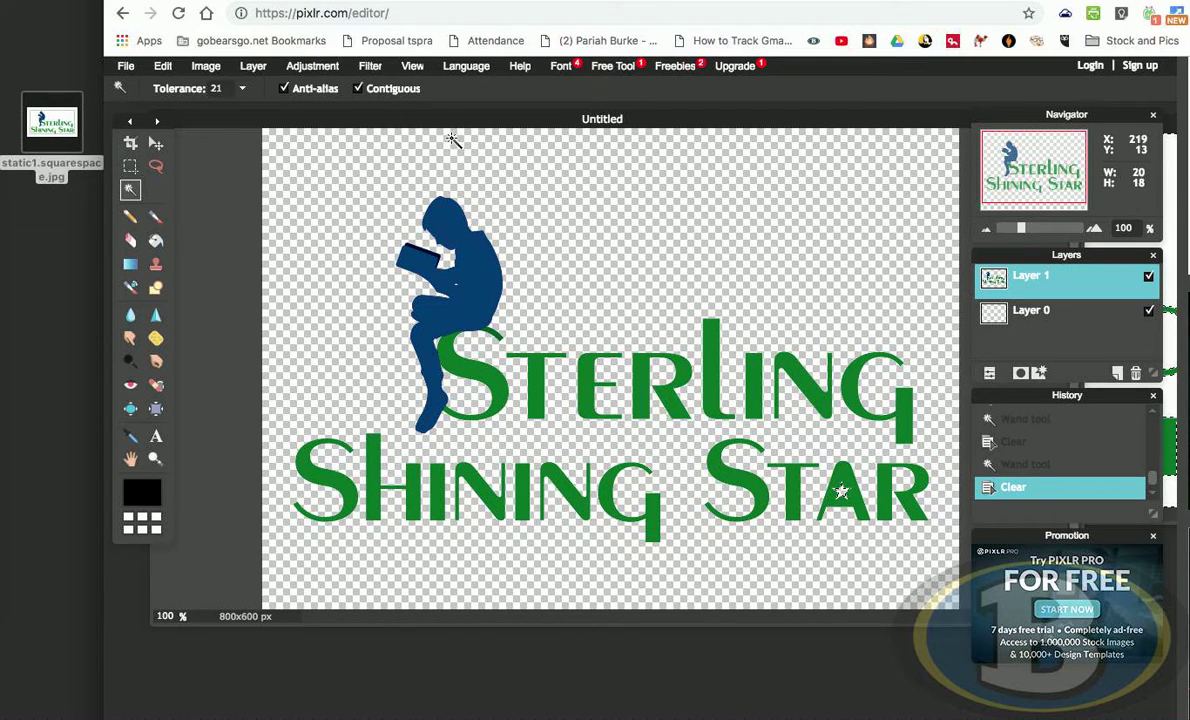
{"action": "left_click", "coordinate": [126, 65]}
{"action": "left_click", "coordinate": [196, 142]}
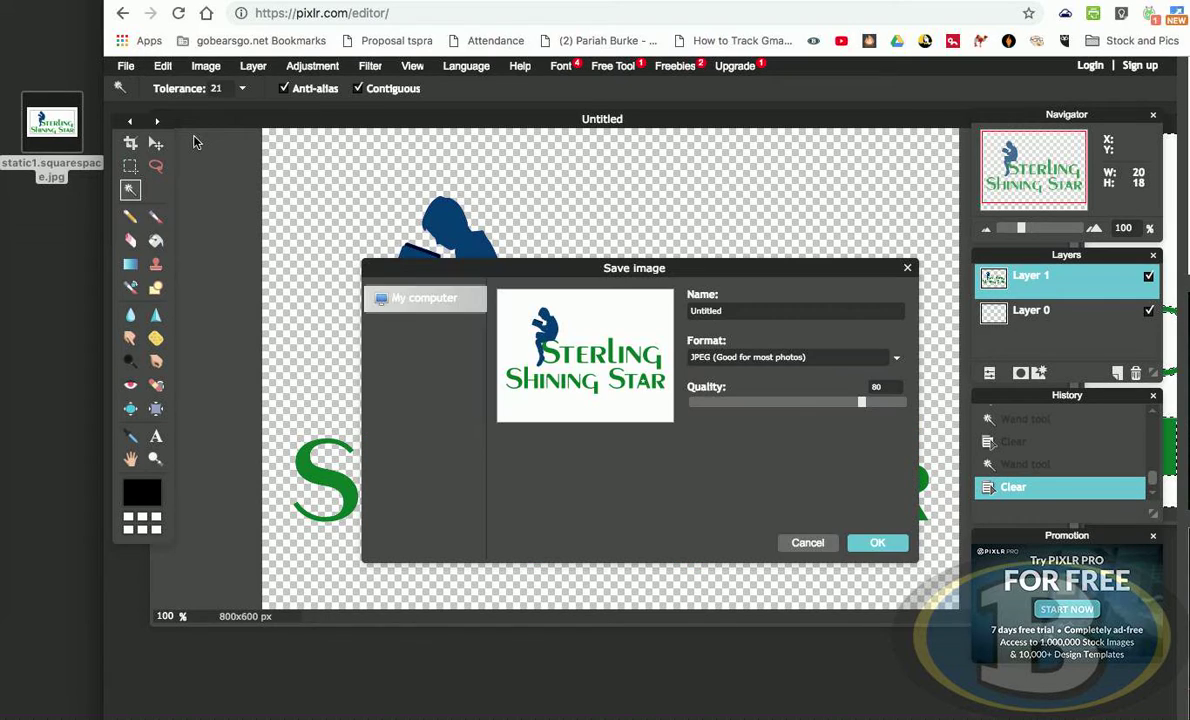
{"action": "left_click", "coordinate": [896, 359]}
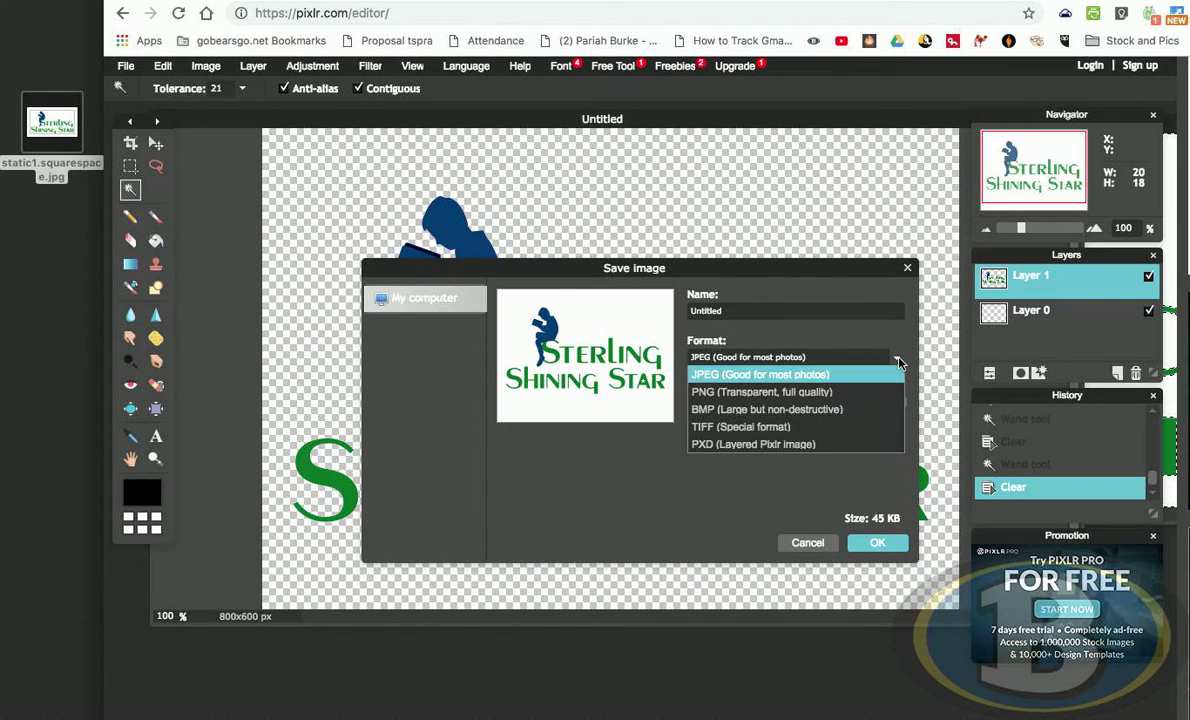
{"action": "left_click", "coordinate": [748, 394]}
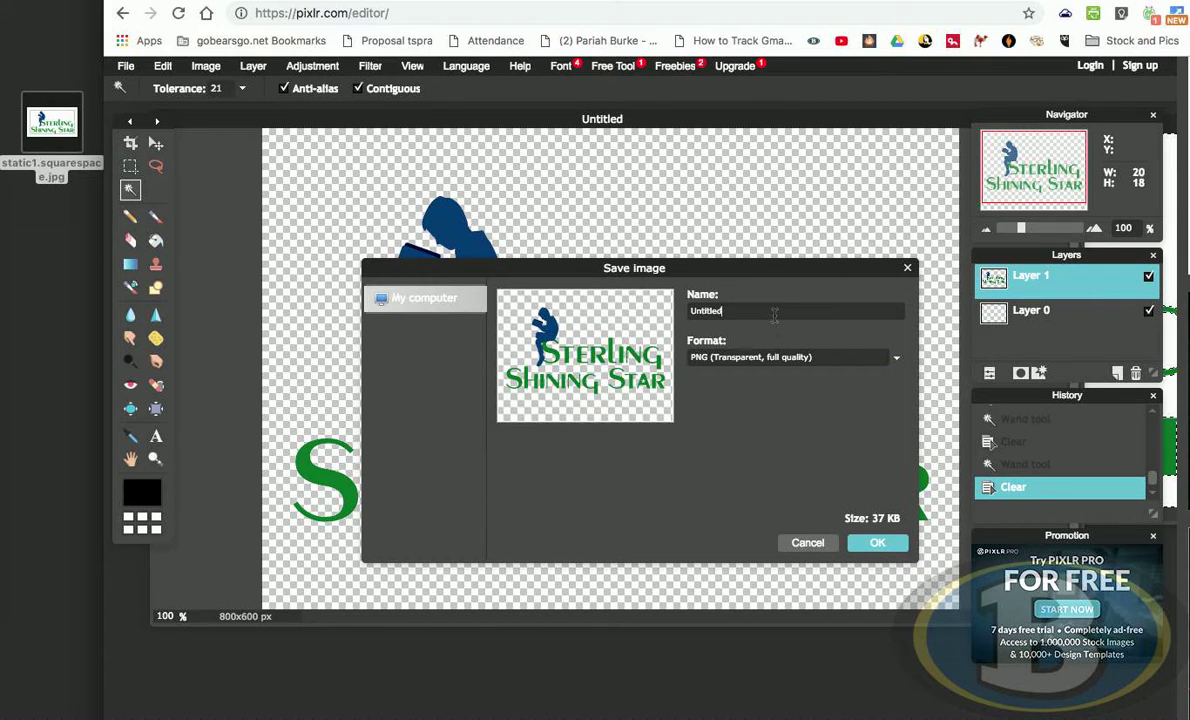
{"action": "key", "text": "super+a"}
{"action": "type", "text": "St"}
{"action": "left_click", "coordinate": [876, 545]}
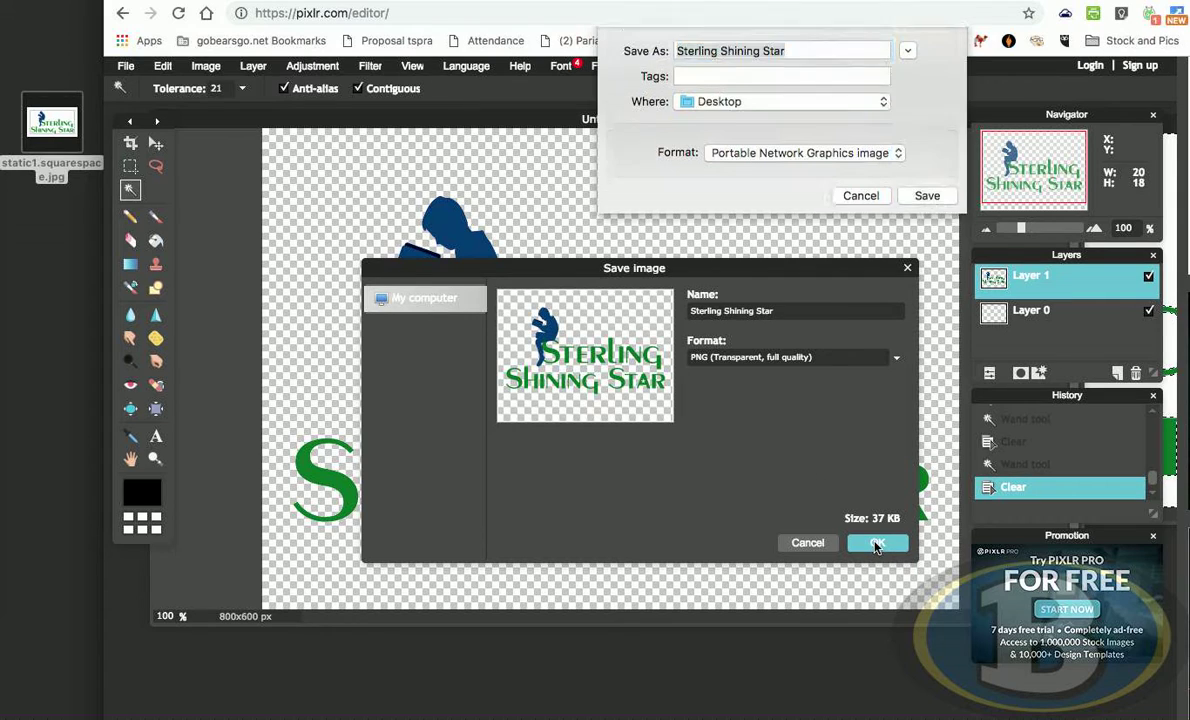
{"action": "left_click", "coordinate": [915, 203]}
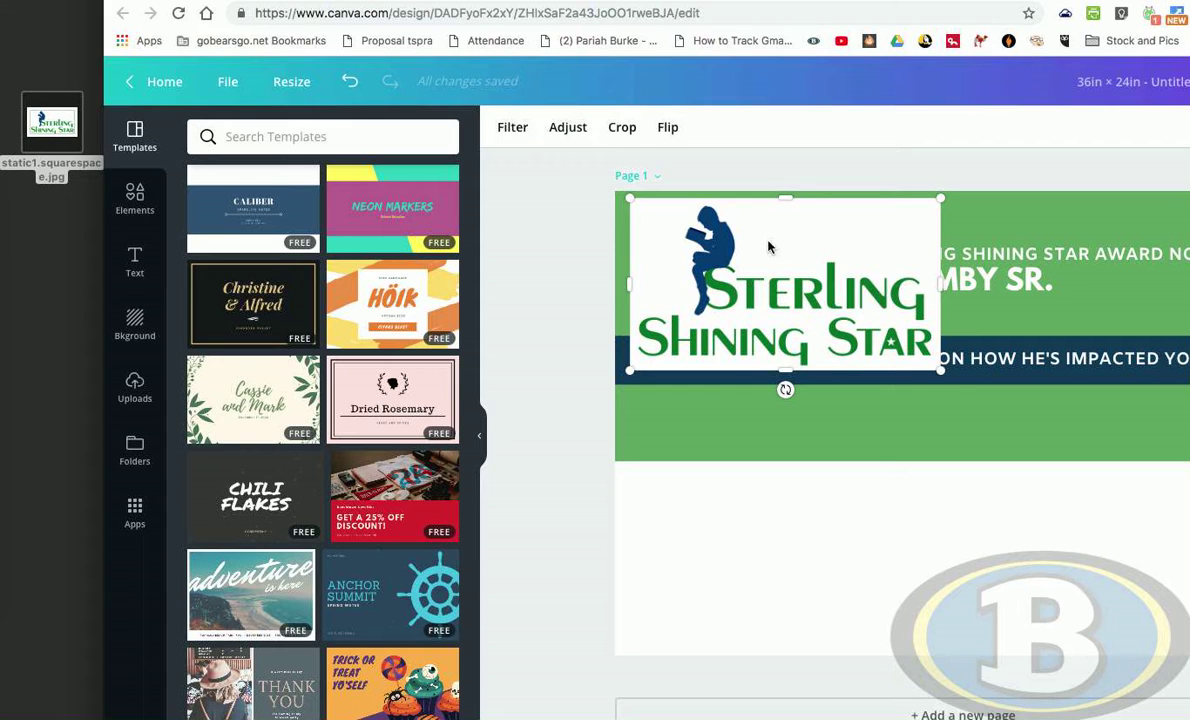
- Switch to Finder and upload the saved Sterling Shining Star PNG from the Desktop into Canva's uploads
{"action": "scroll", "coordinate": [770, 247], "scroll_direction": "up", "scroll_amount": 1}
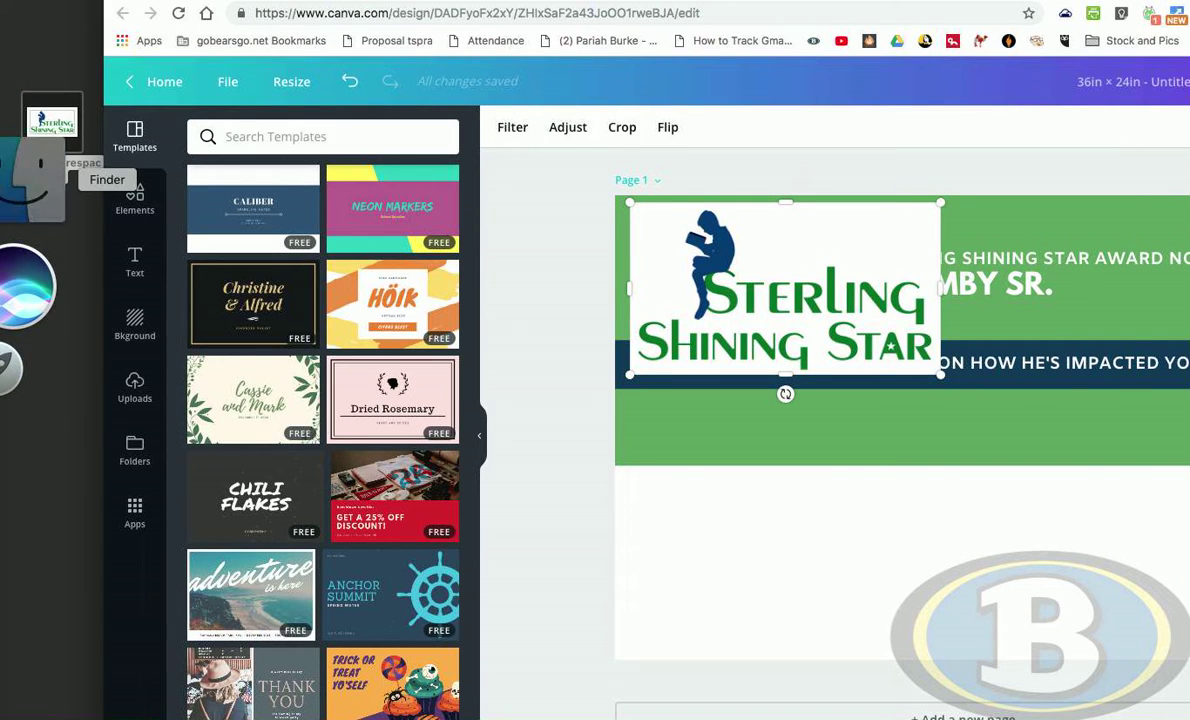
{"action": "left_click", "coordinate": [35, 178]}
{"action": "left_click", "coordinate": [496, 286]}
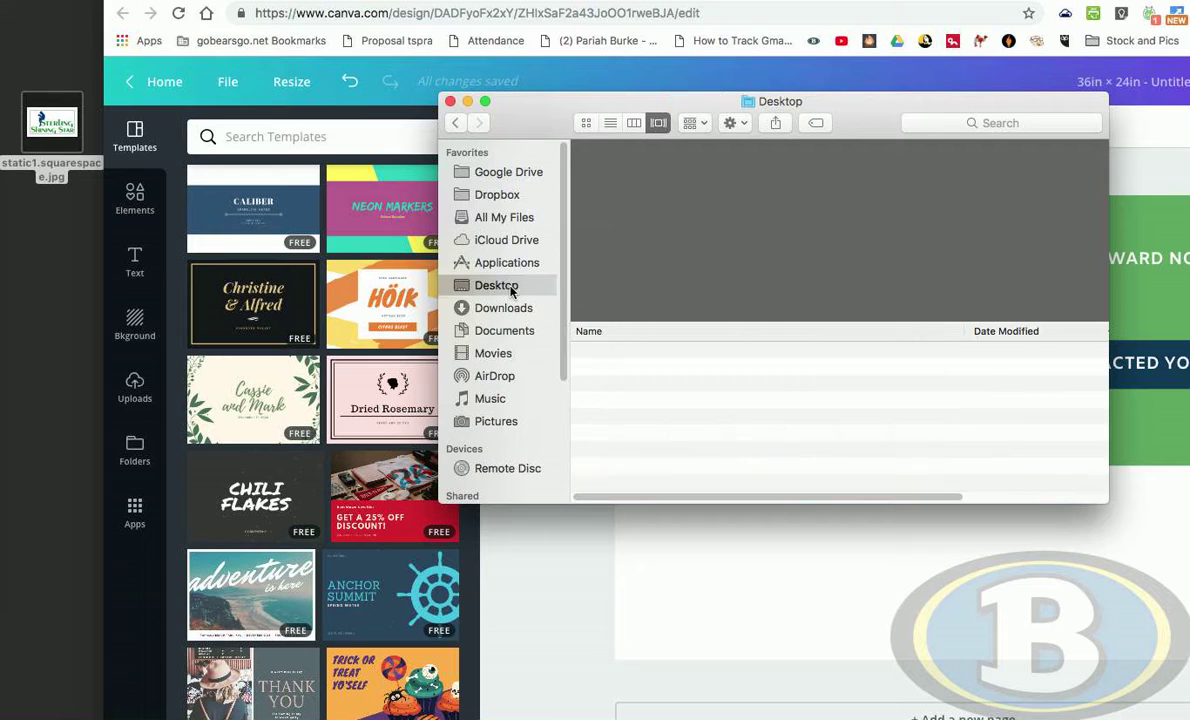
{"action": "left_click_drag", "start_coordinate": [668, 352], "coordinate": [330, 460]}
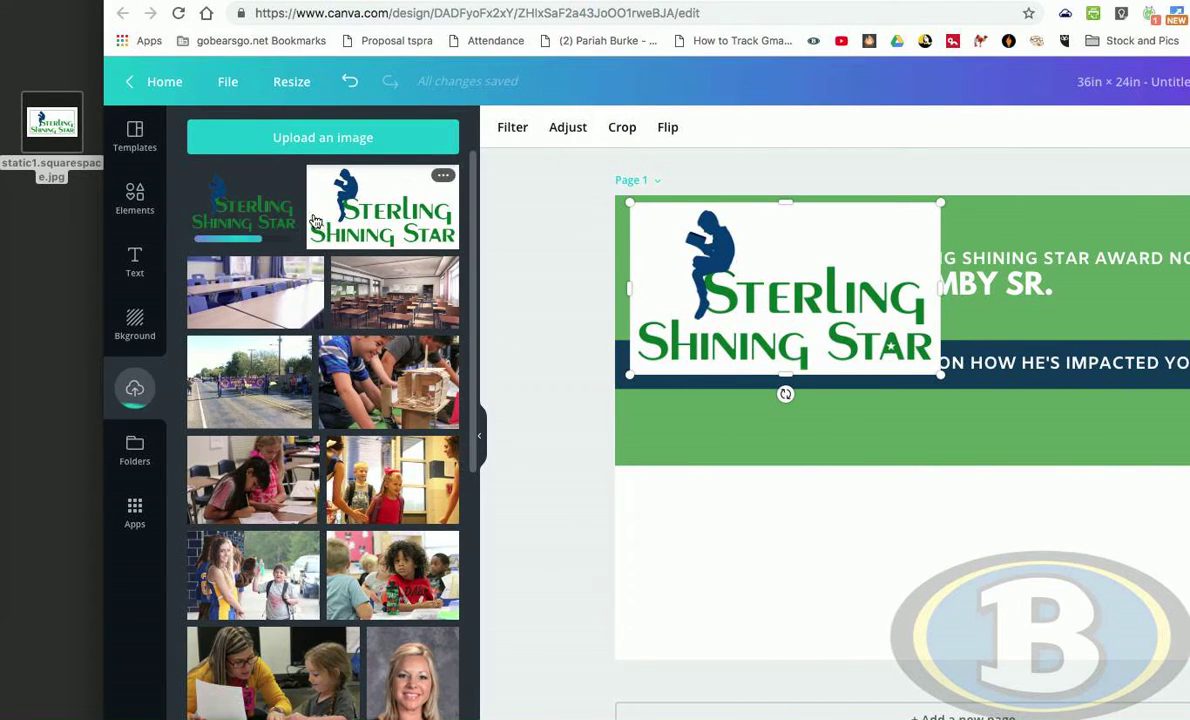
- Replace the white-background logo on the poster with the transparent upload, shrinking it and placing it at the band's upper-left
{"action": "key", "text": "Delete"}
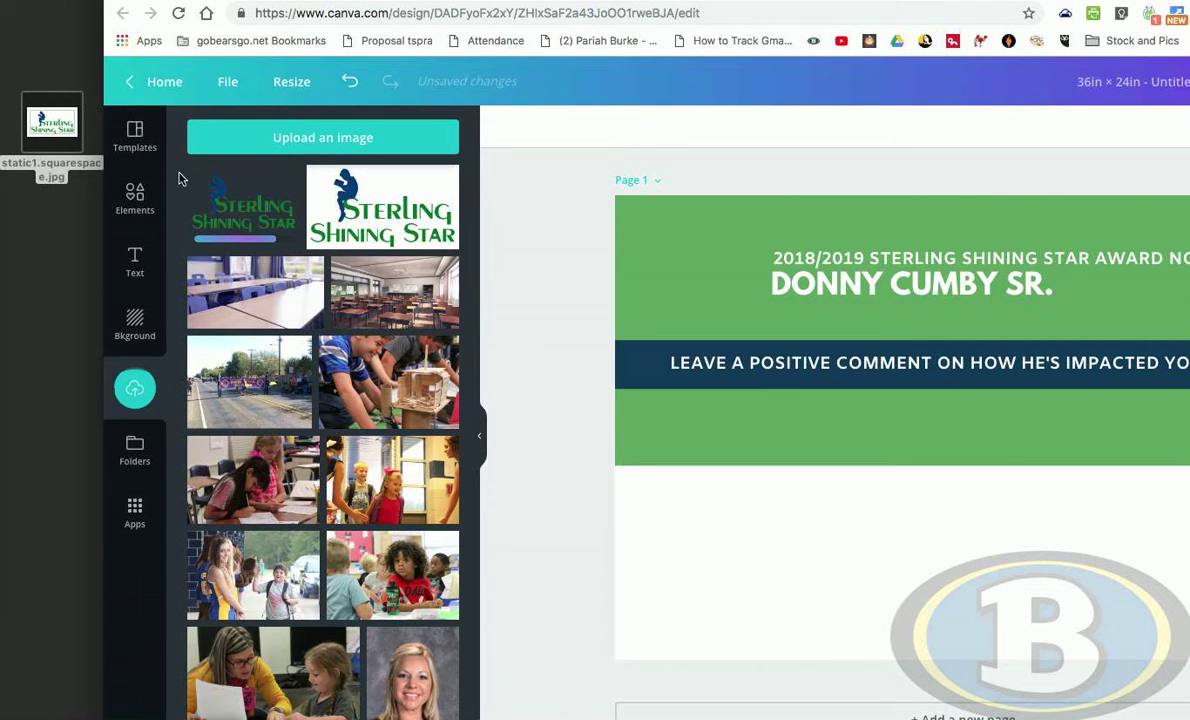
{"action": "left_click_drag", "start_coordinate": [595, 271], "coordinate": [701, 260]}
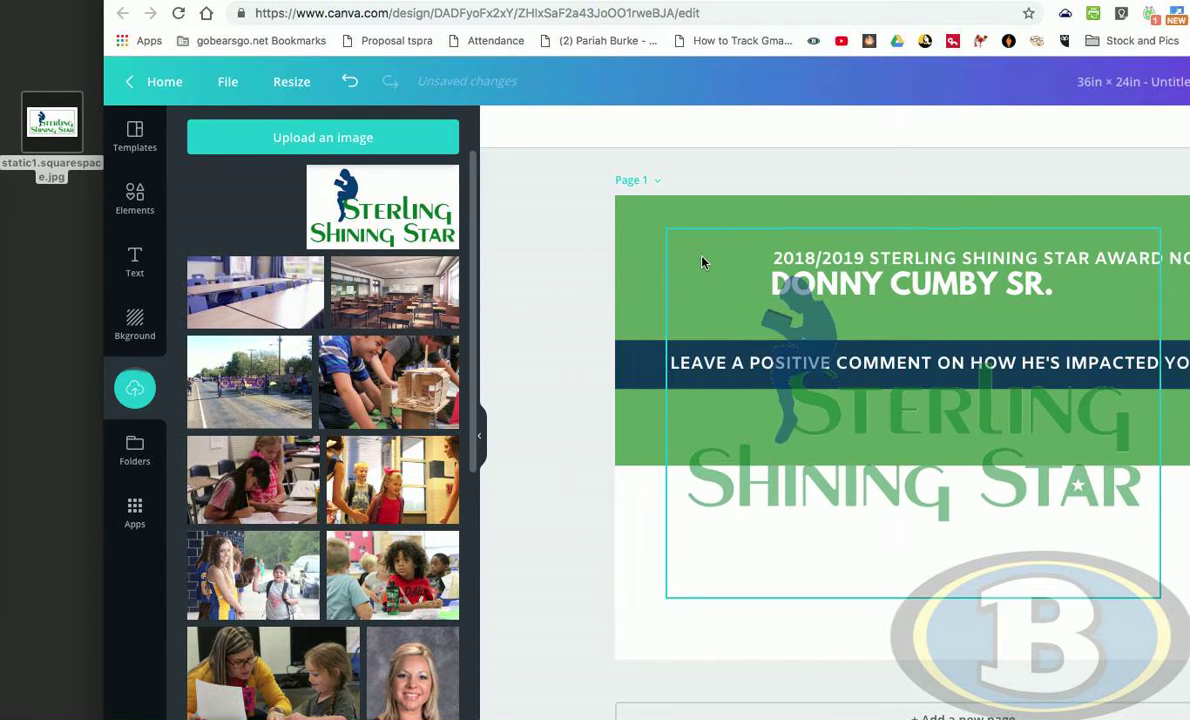
{"action": "left_click_drag", "start_coordinate": [1164, 600], "coordinate": [782, 338]}
{"action": "mouse_move", "coordinate": [1003, 429]}
{"action": "left_mouse_down"}
{"action": "mouse_move", "coordinate": [1009, 611]}
{"action": "mouse_move", "coordinate": [1009, 446]}
{"action": "left_mouse_up"}
{"action": "left_click", "coordinate": [778, 303]}
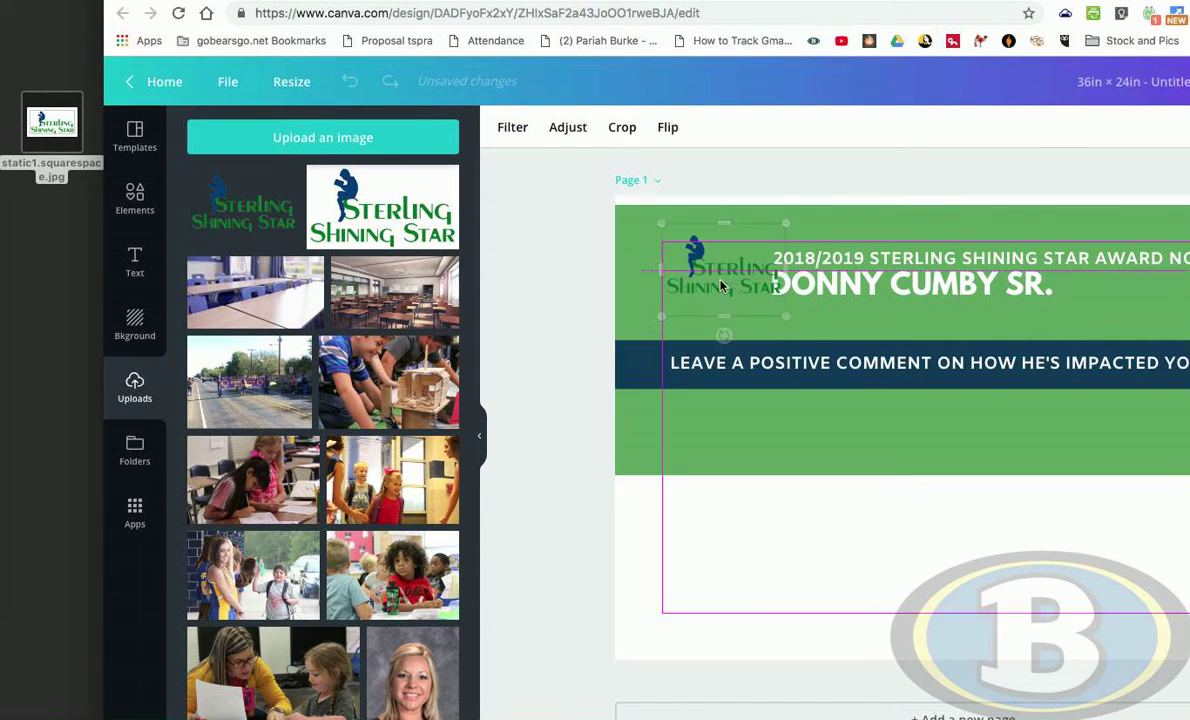
{"action": "left_click_drag", "start_coordinate": [669, 259], "coordinate": [645, 256]}
- Shorten the green background band so it ends at the dark blue comment banner, then deselect
{"action": "left_click", "coordinate": [935, 452]}
{"action": "left_click_drag", "start_coordinate": [970, 472], "coordinate": [890, 330]}
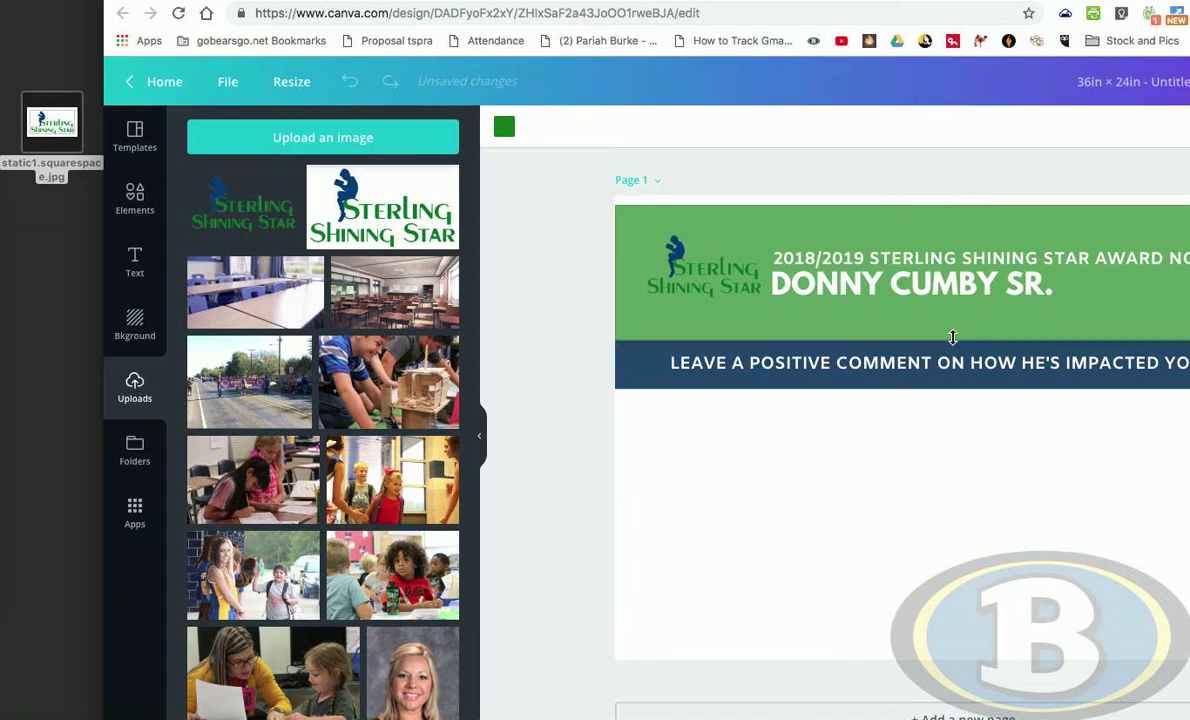
{"action": "left_click", "coordinate": [700, 265]}
{"action": "left_click", "coordinate": [785, 445]}
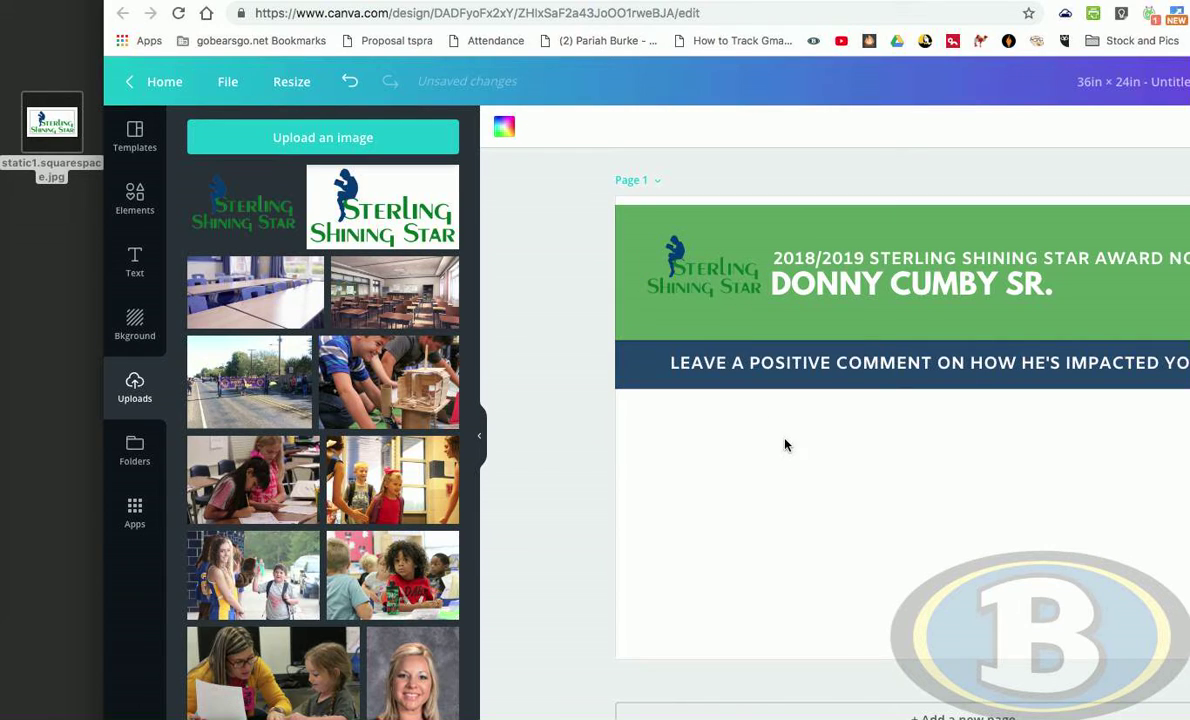